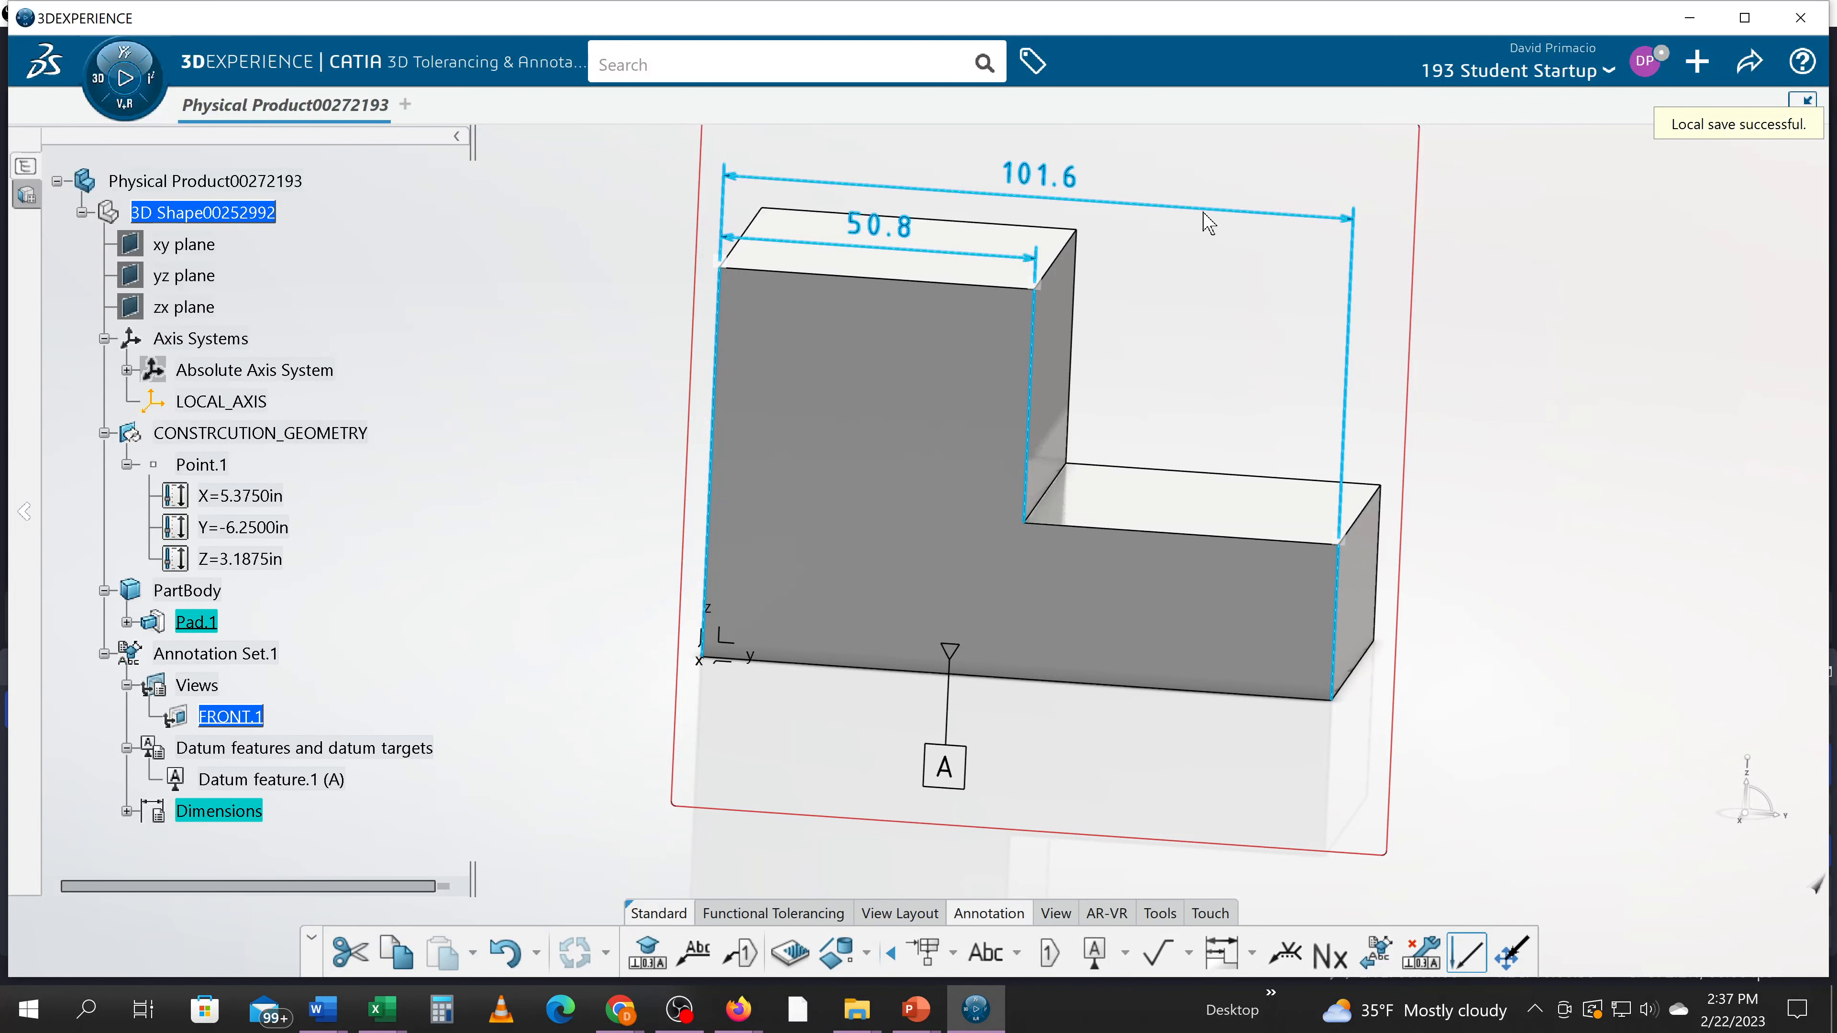
# Reposition the overall-length and upper-step-length dimensions above the block, leaving even spacing between them
pyautogui.moveTo(1208, 222); pyautogui.dragTo(1202, 128)
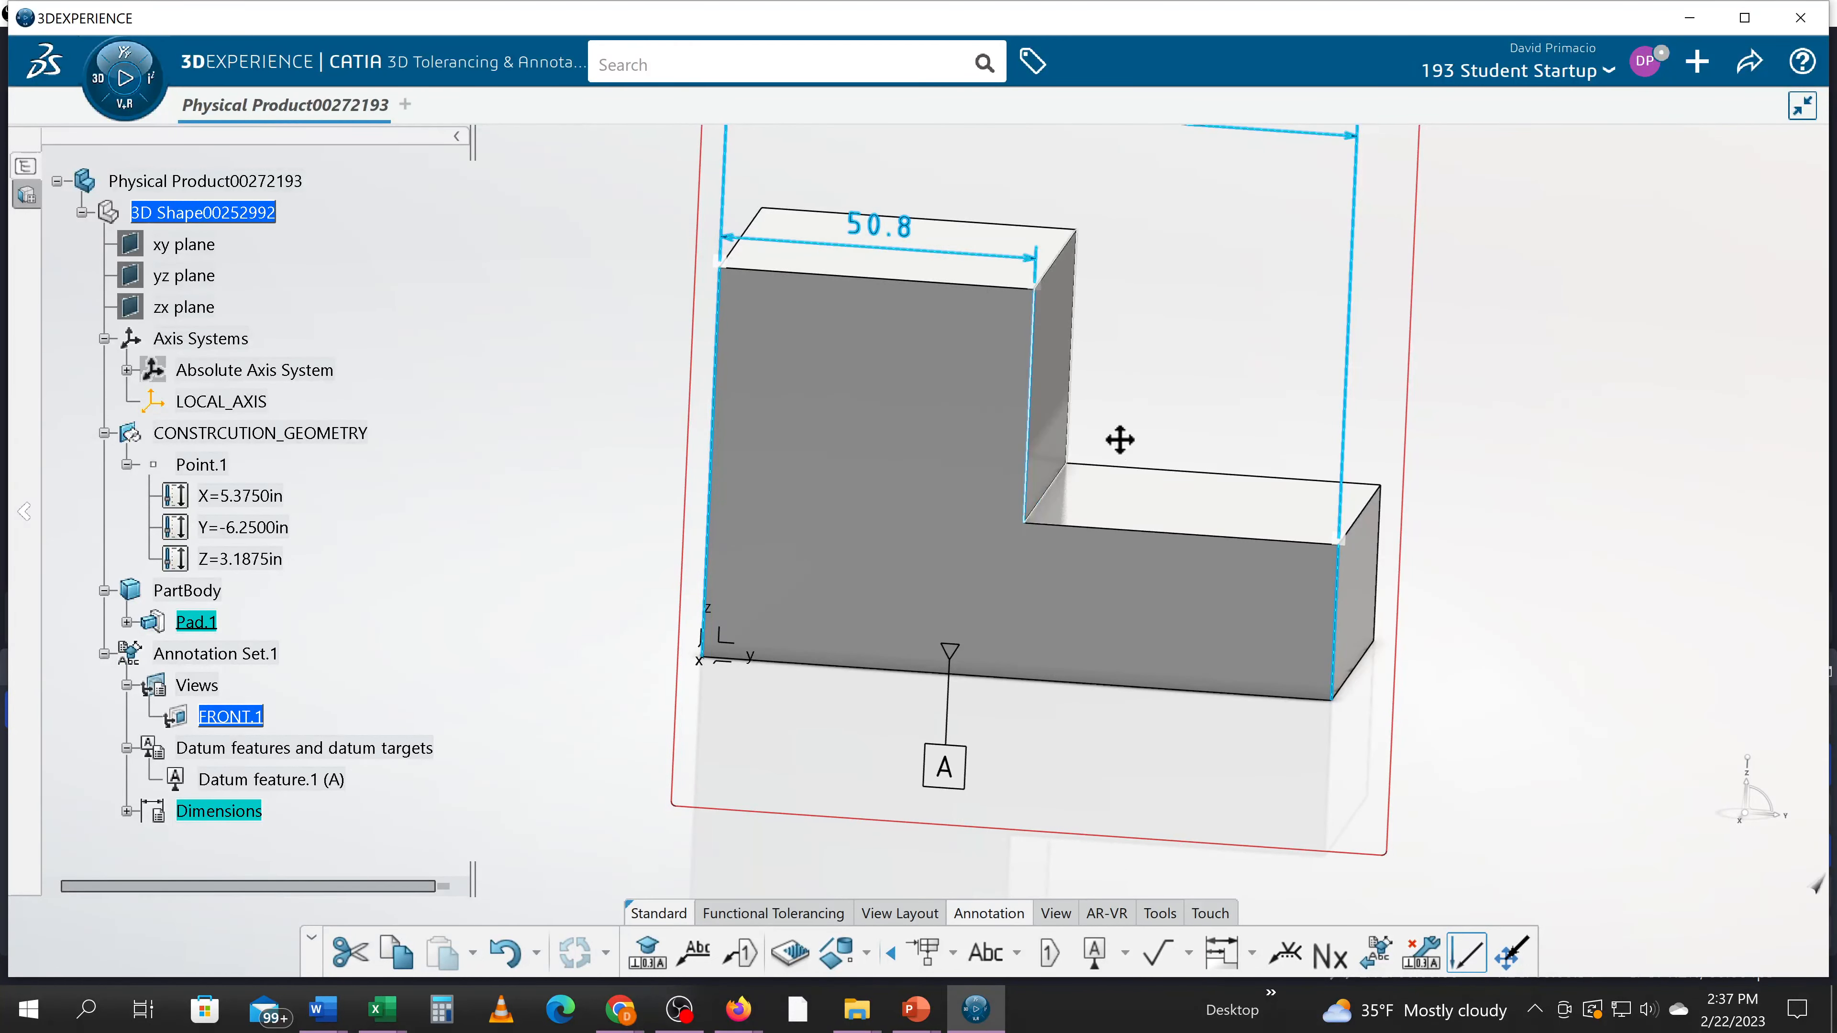
pyautogui.moveTo(1120, 440)
pyautogui.mouseDown(button='middle')
pyautogui.moveTo(1131, 517)
pyautogui.moveTo(1117, 467)
pyautogui.mouseUp(button='middle')
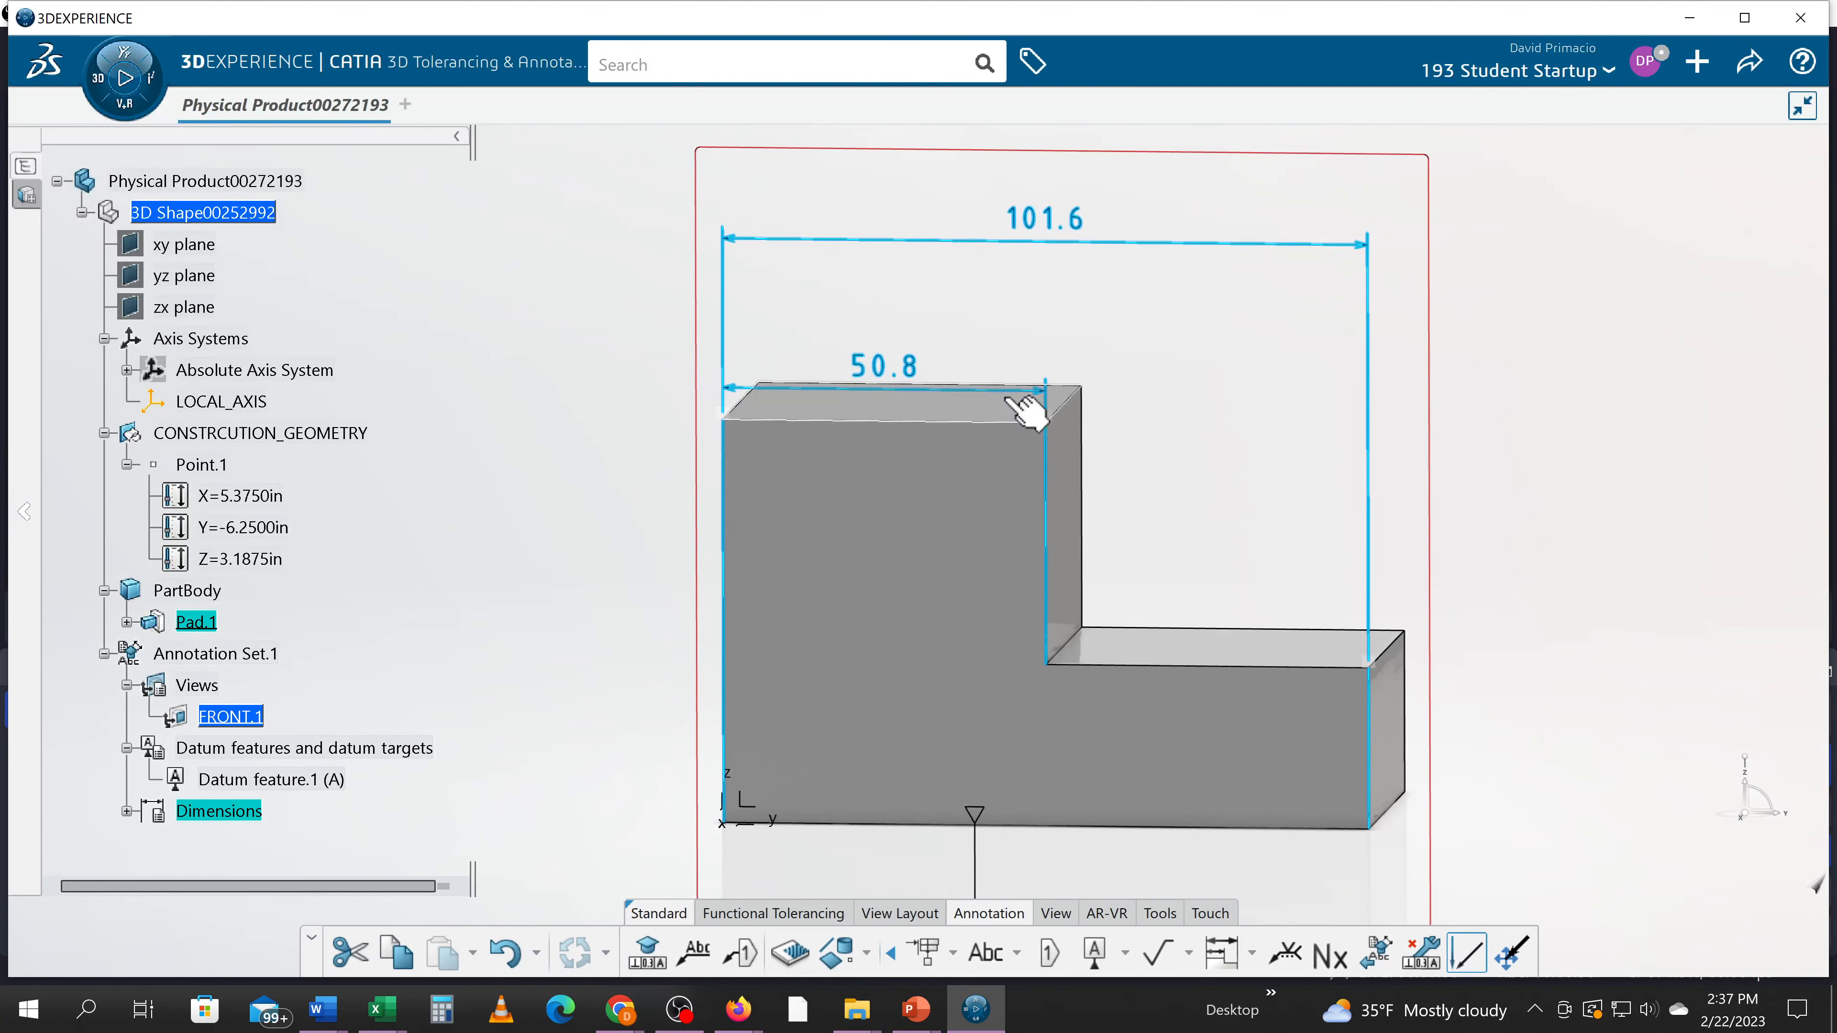
pyautogui.moveTo(1025, 411); pyautogui.dragTo(1041, 318)
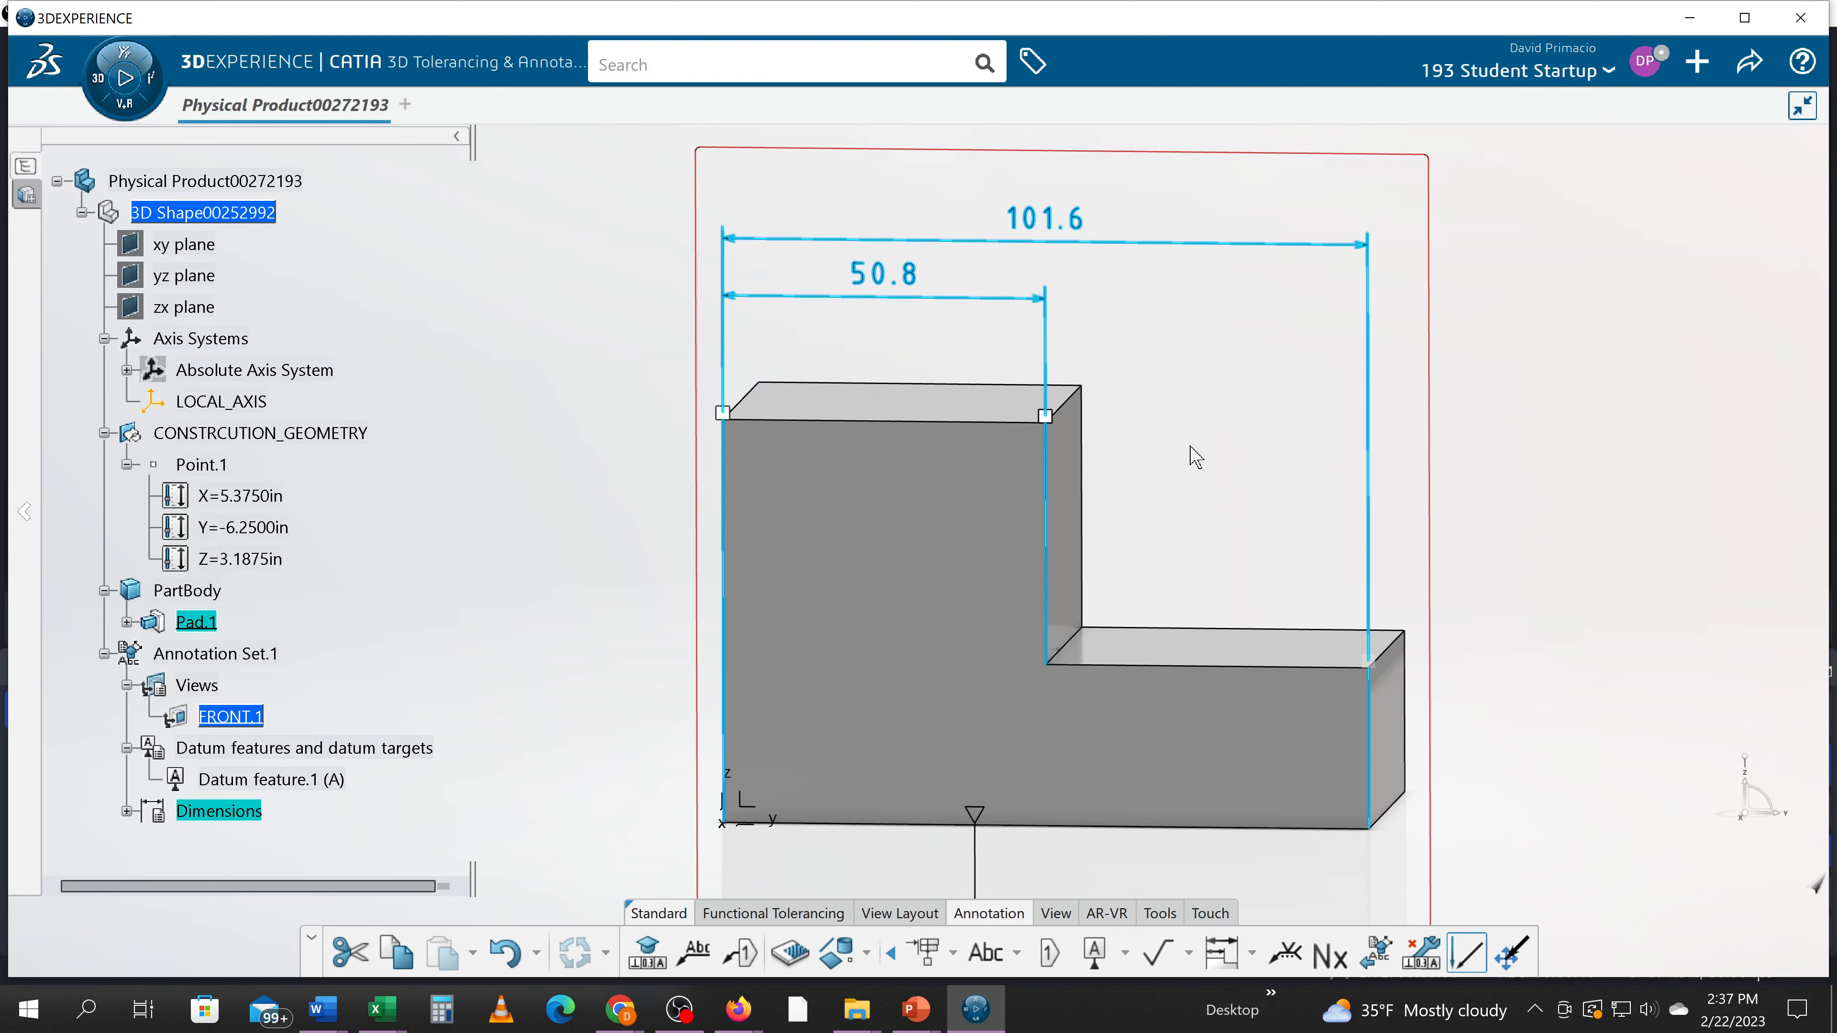
pyautogui.click(1169, 435)
pyautogui.moveTo(1168, 435)
pyautogui.mouseDown(button='middle')
pyautogui.moveTo(1172, 398)
pyautogui.moveTo(1146, 452)
pyautogui.mouseUp(button='middle')
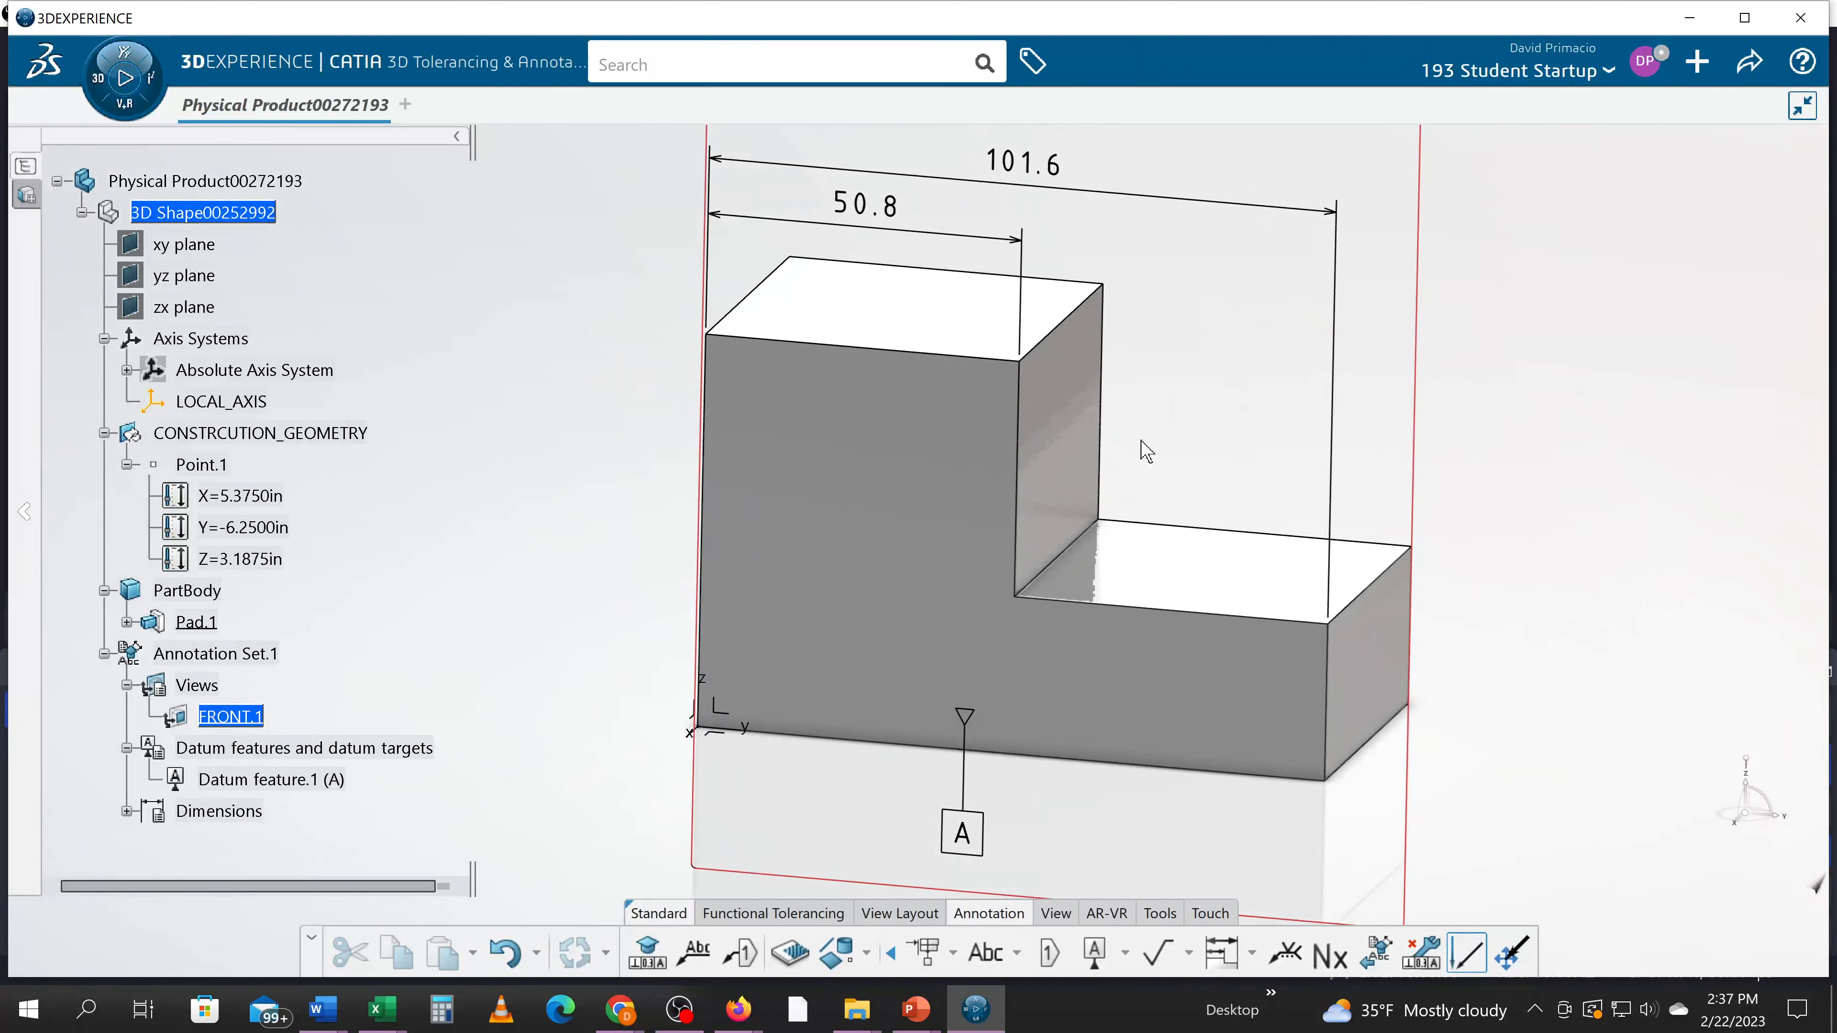
# Try to add stacked height dimensions from the block's bottom face to its top face and its lower step face
pyautogui.click(1251, 954)
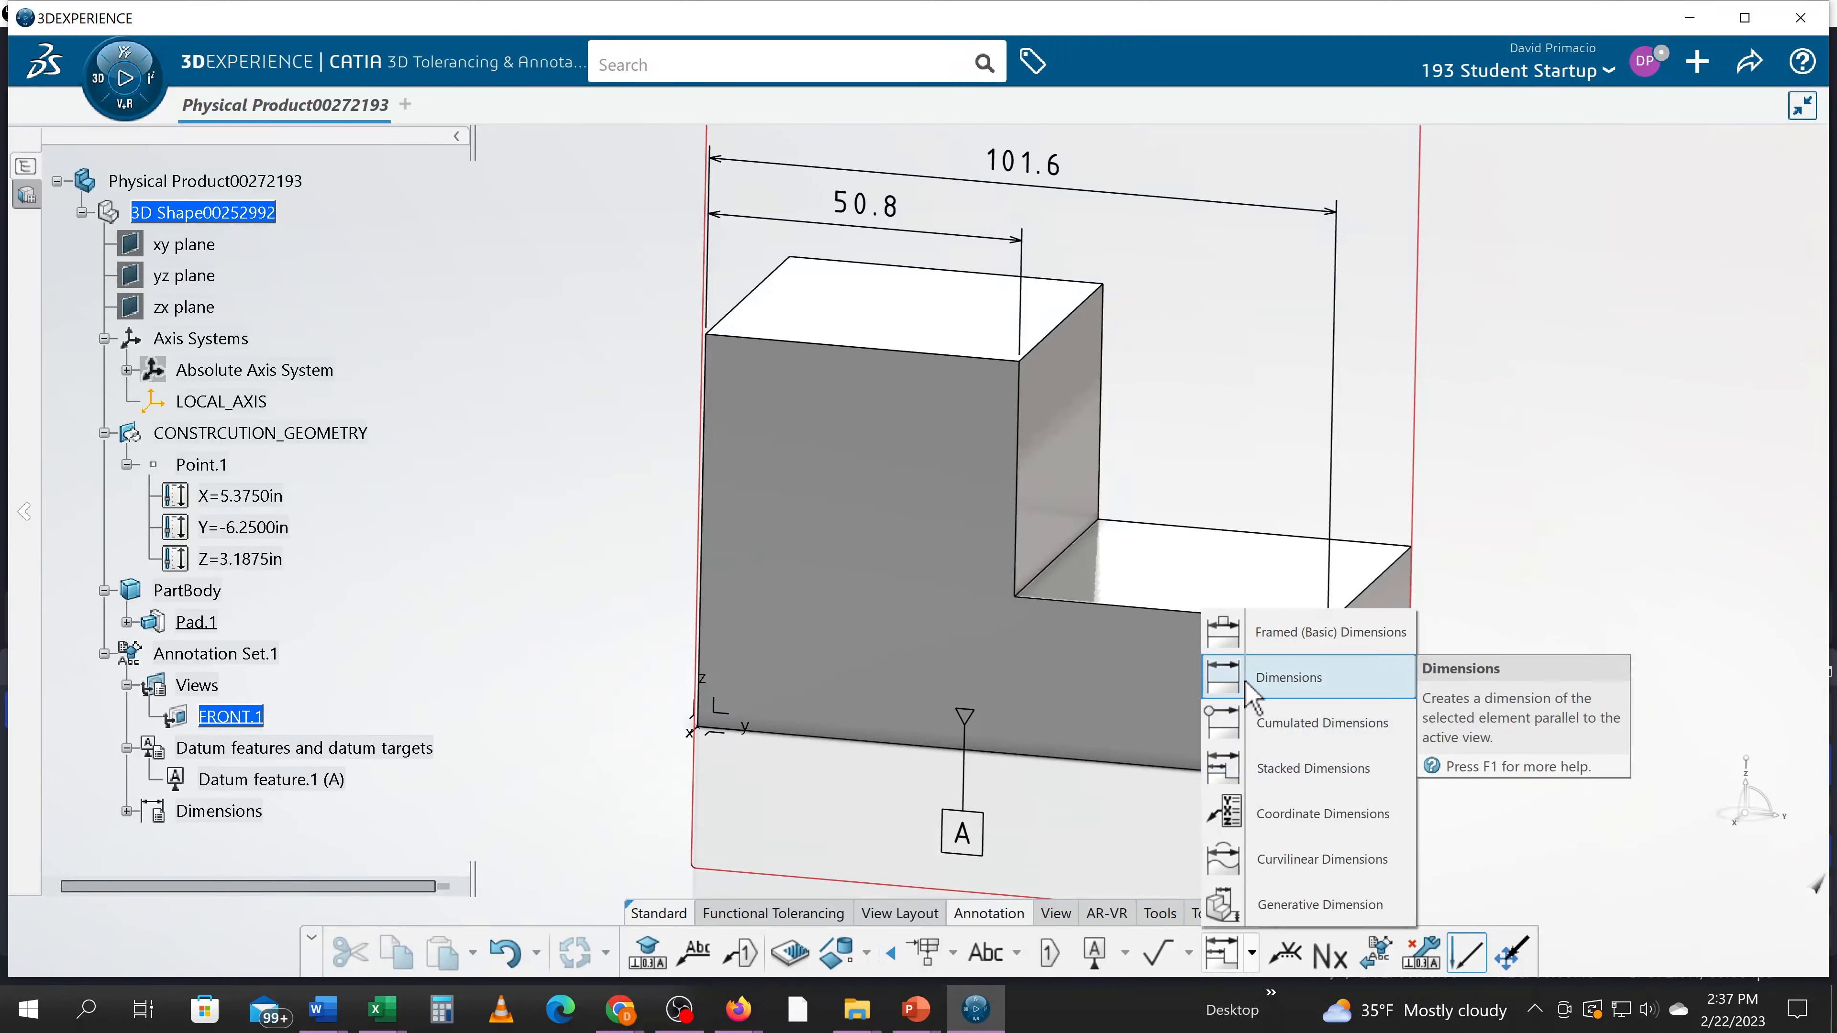
pyautogui.click(1243, 780)
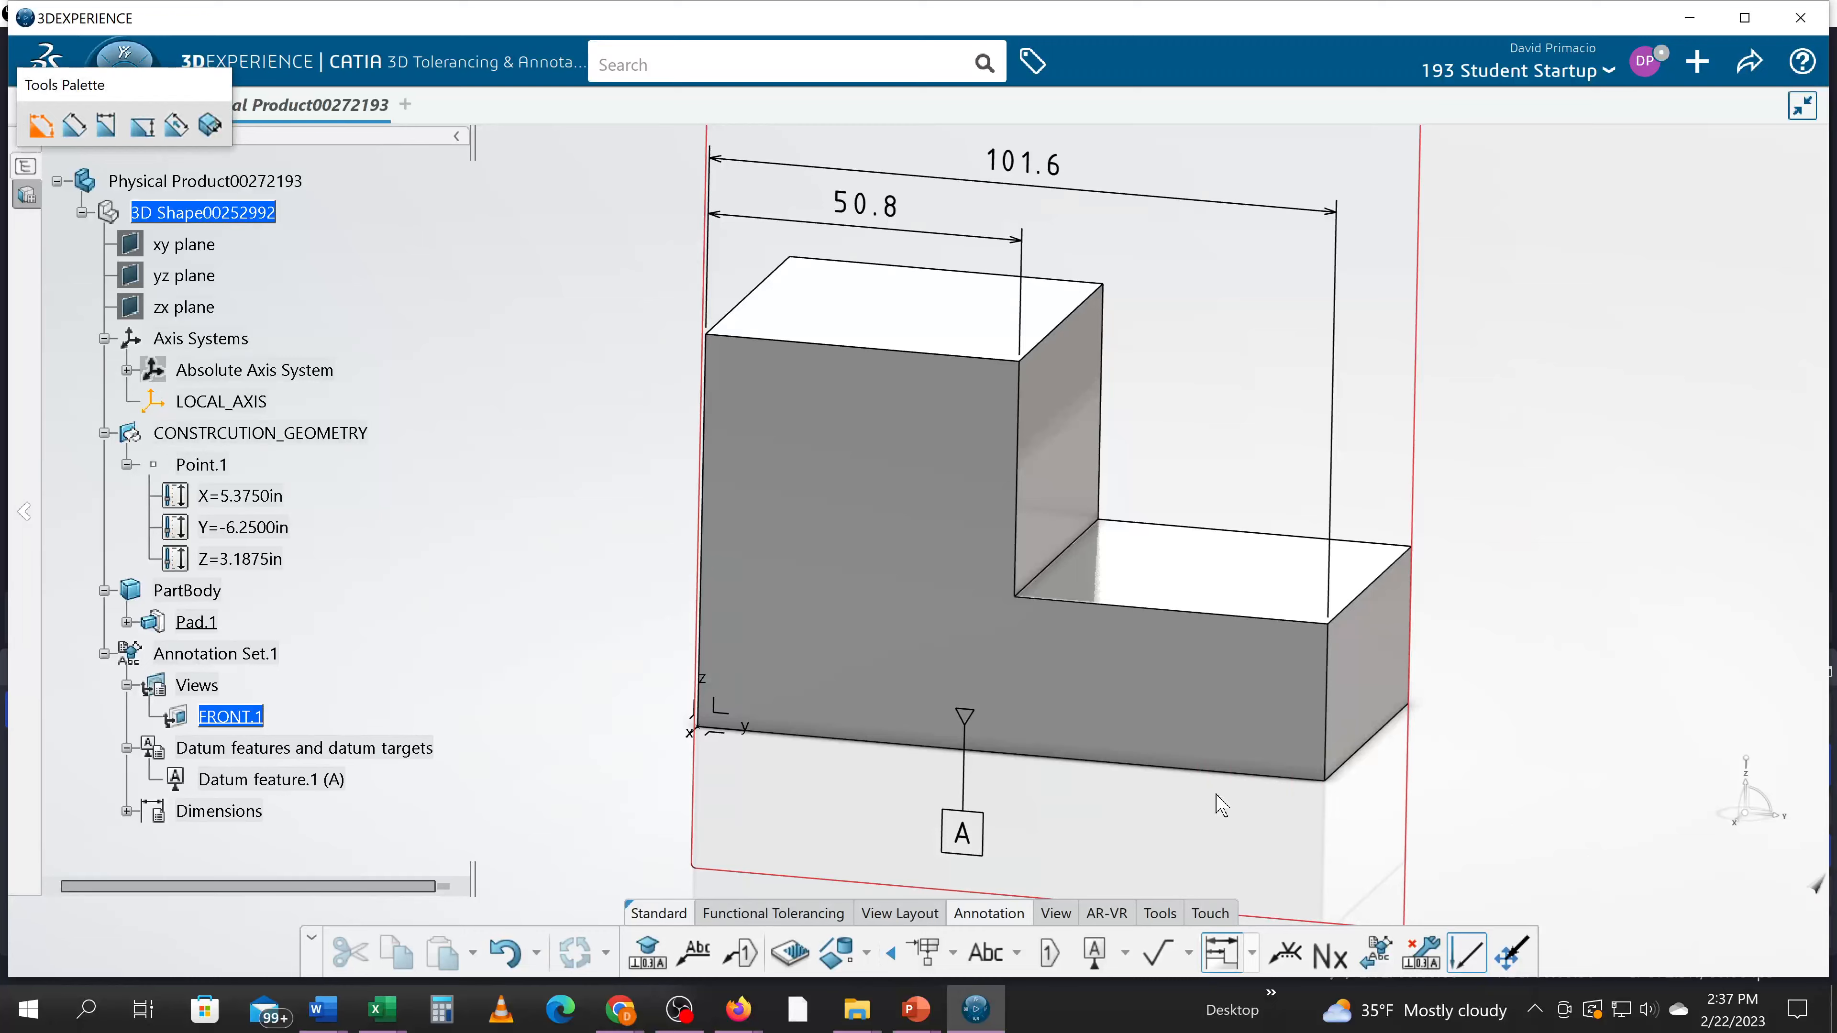
pyautogui.moveTo(1218, 796)
pyautogui.mouseDown(button='middle')
pyautogui.moveTo(1185, 751)
pyautogui.moveTo(1181, 616)
pyautogui.moveTo(1206, 621)
pyautogui.moveTo(1279, 792)
pyautogui.mouseUp(button='middle')
pyautogui.click(1147, 637)
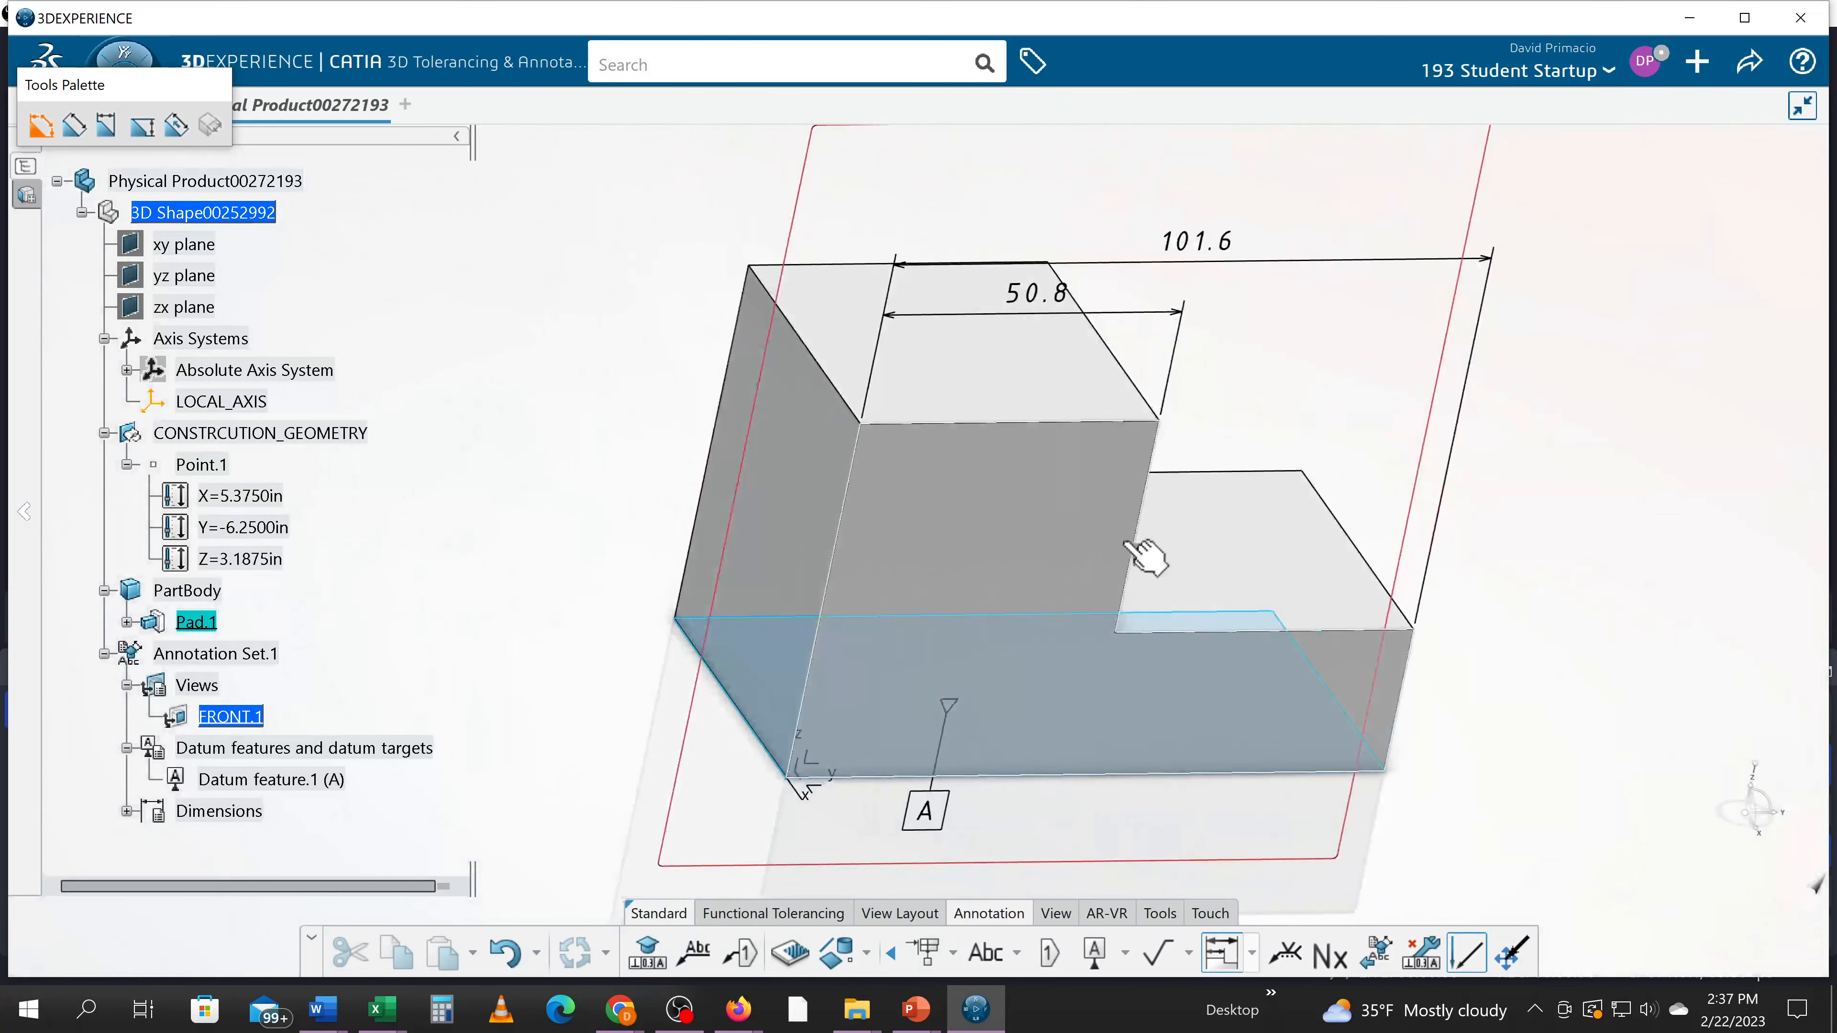
pyautogui.click(1062, 420)
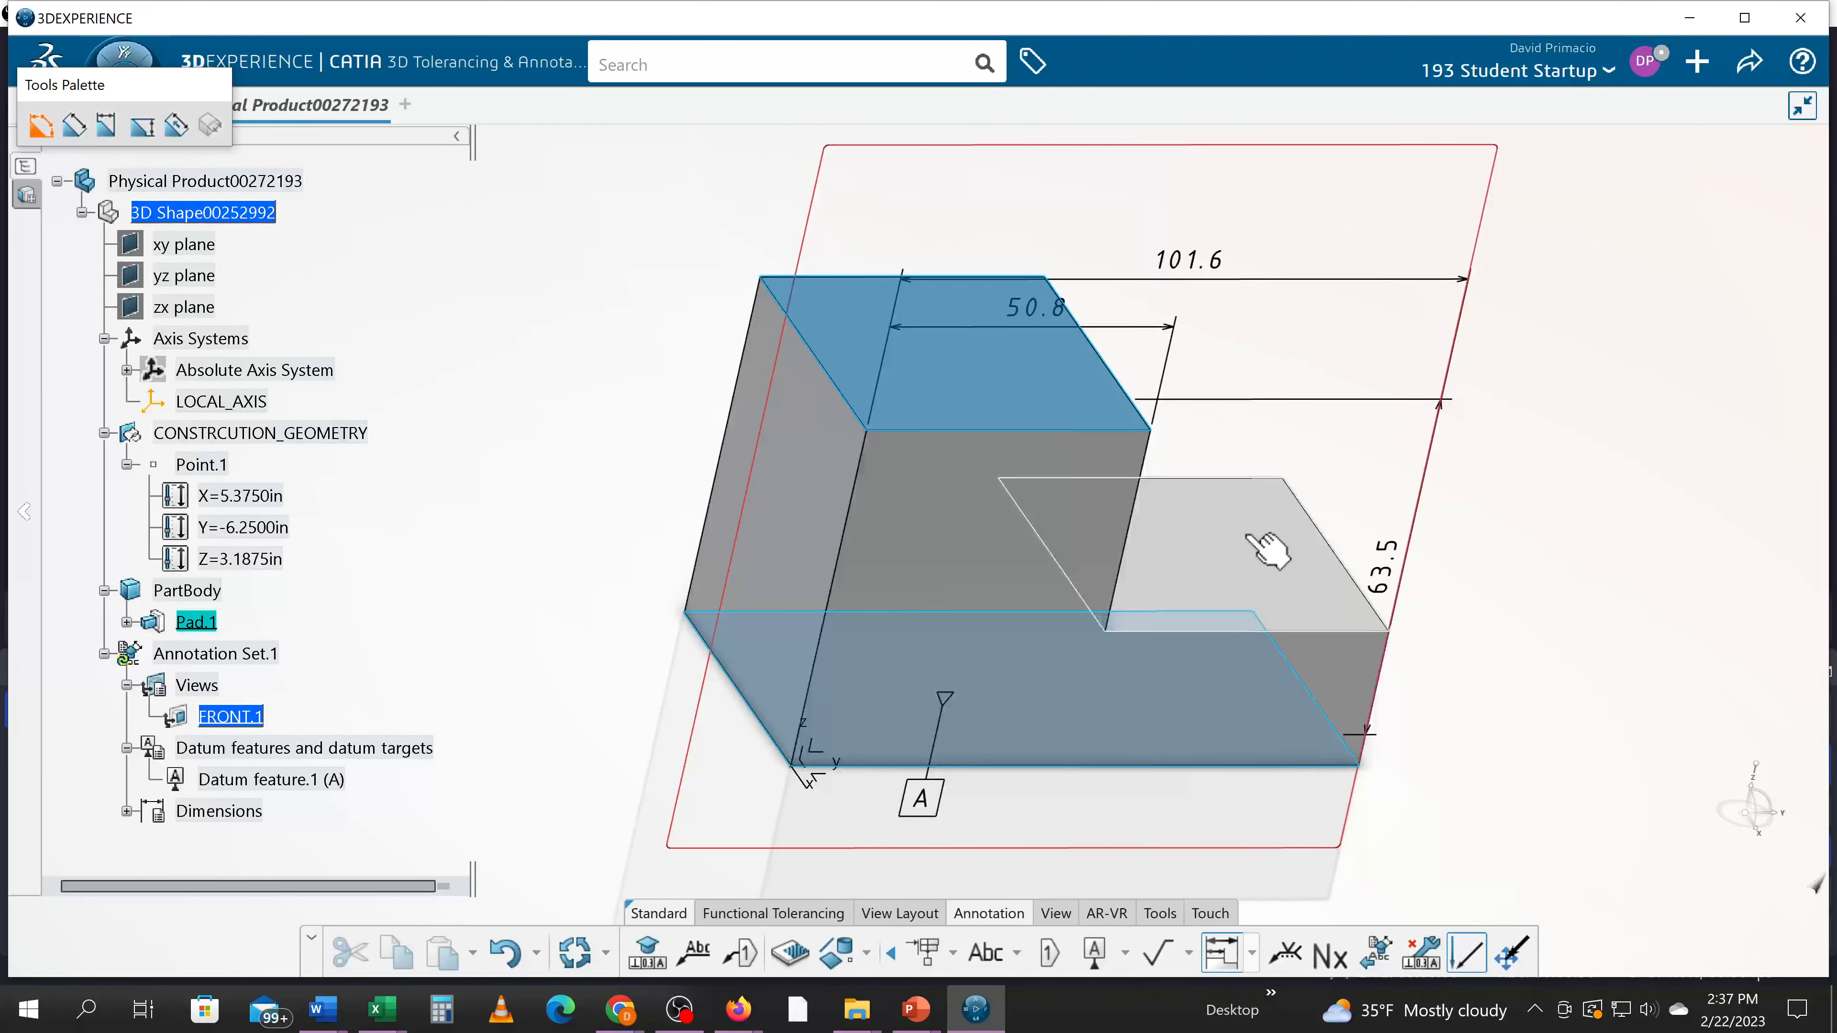
pyautogui.click(1269, 554)
pyautogui.moveTo(1304, 751)
pyautogui.mouseDown(button='middle')
pyautogui.moveTo(1148, 644)
pyautogui.moveTo(1281, 750)
pyautogui.moveTo(1345, 764)
pyautogui.moveTo(1271, 730)
pyautogui.moveTo(861, 771)
pyautogui.moveTo(744, 796)
pyautogui.moveTo(738, 818)
pyautogui.moveTo(1160, 722)
pyautogui.moveTo(1271, 670)
pyautogui.moveTo(1300, 723)
pyautogui.moveTo(1288, 763)
pyautogui.moveTo(1262, 770)
pyautogui.mouseUp(button='middle')
# Check the dimension layout in the standard front view and return to the isometric view
pyautogui.click(1055, 916)
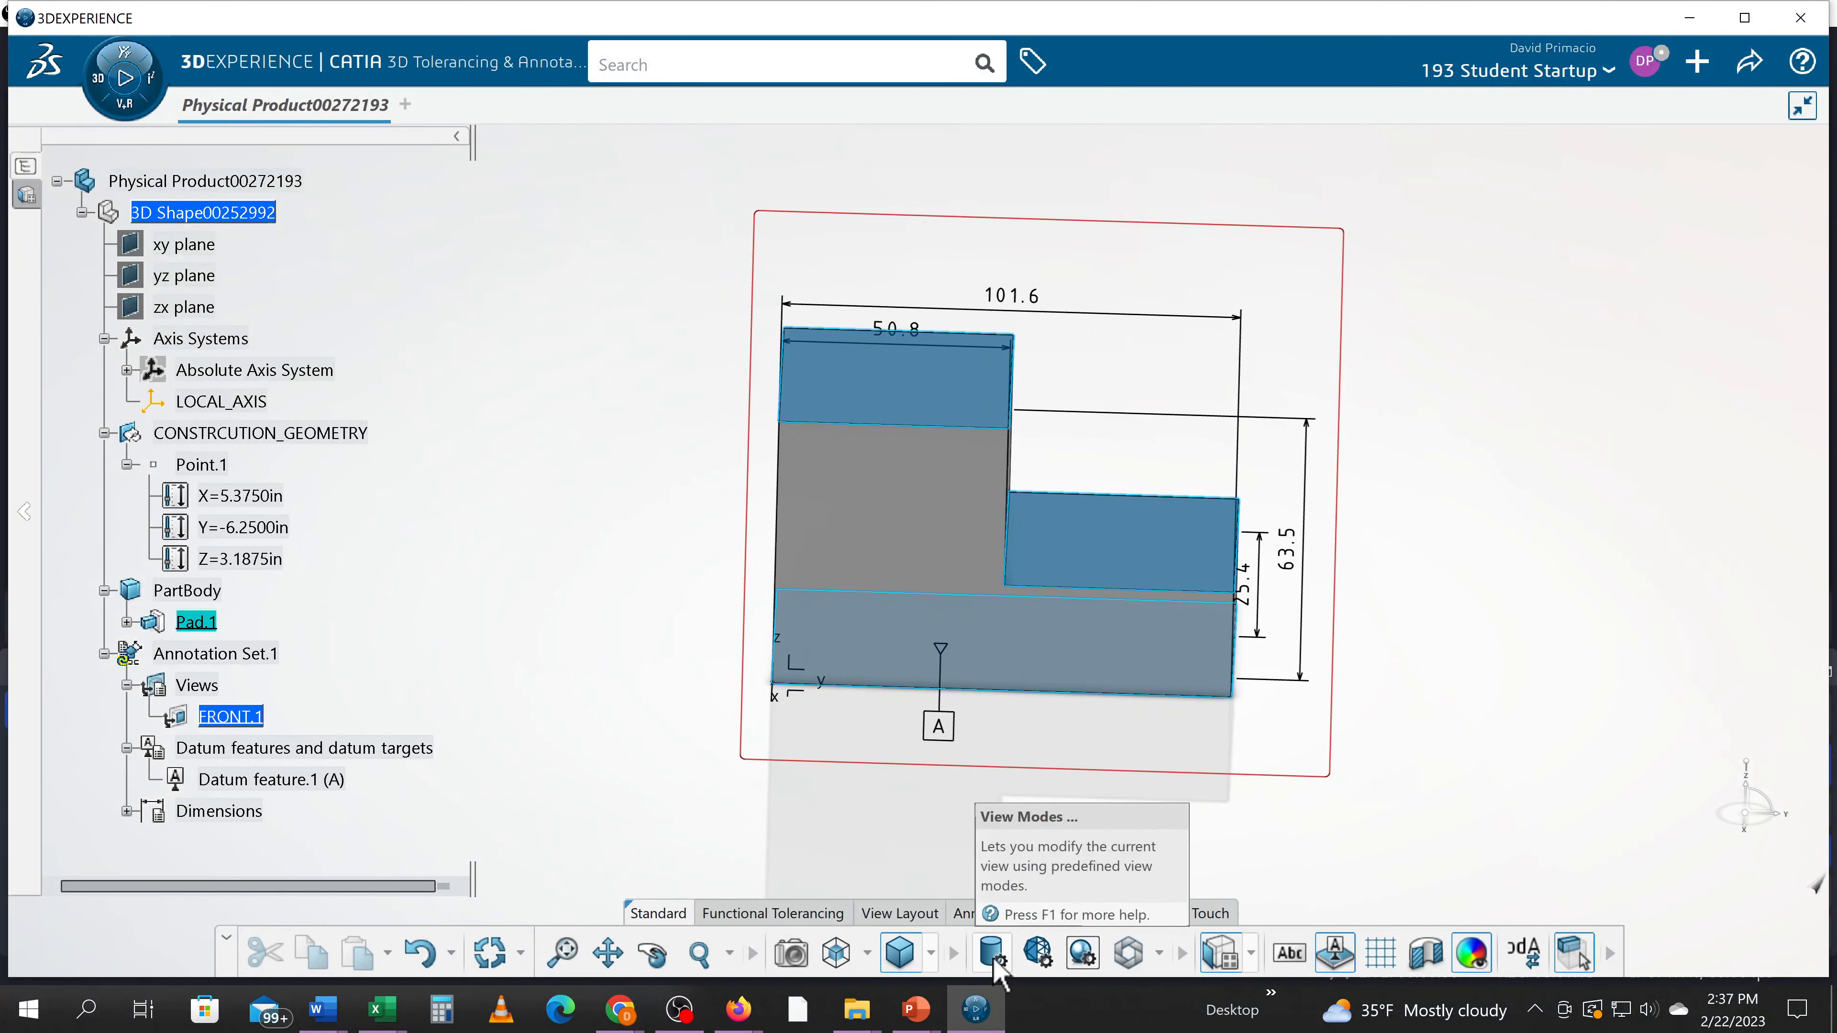
pyautogui.click(932, 954)
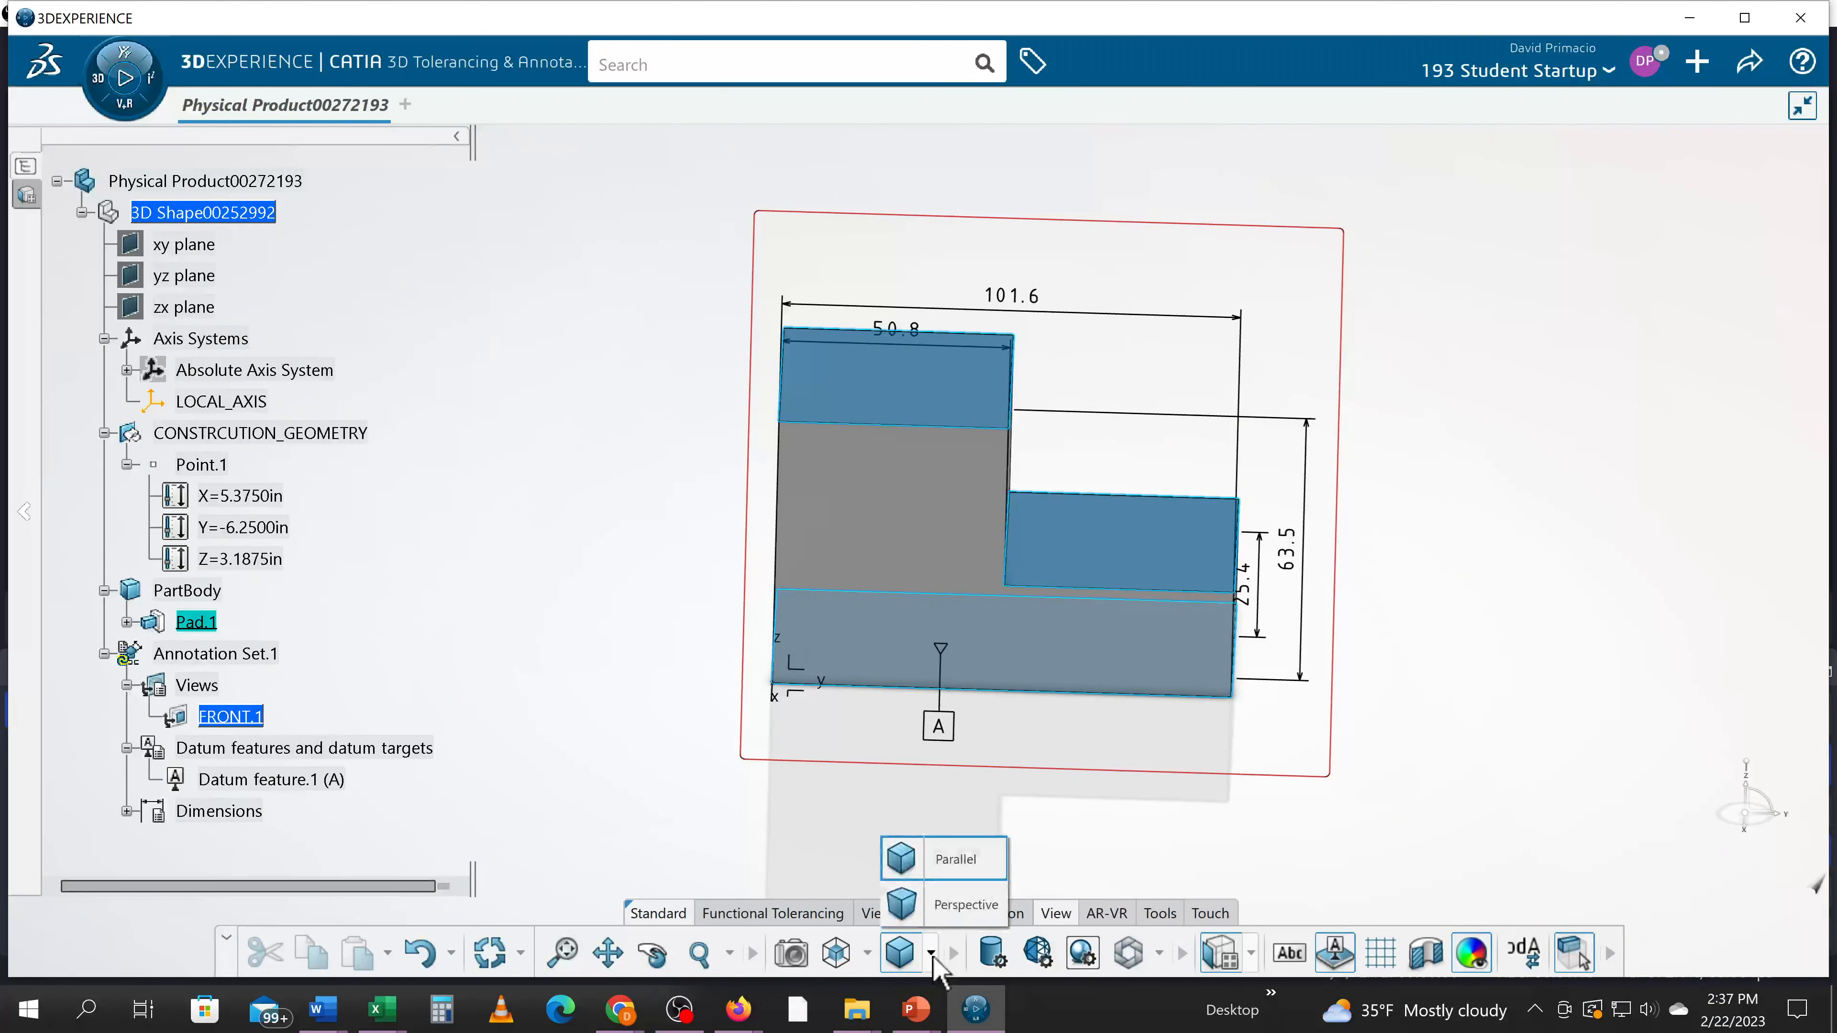
pyautogui.click(868, 957)
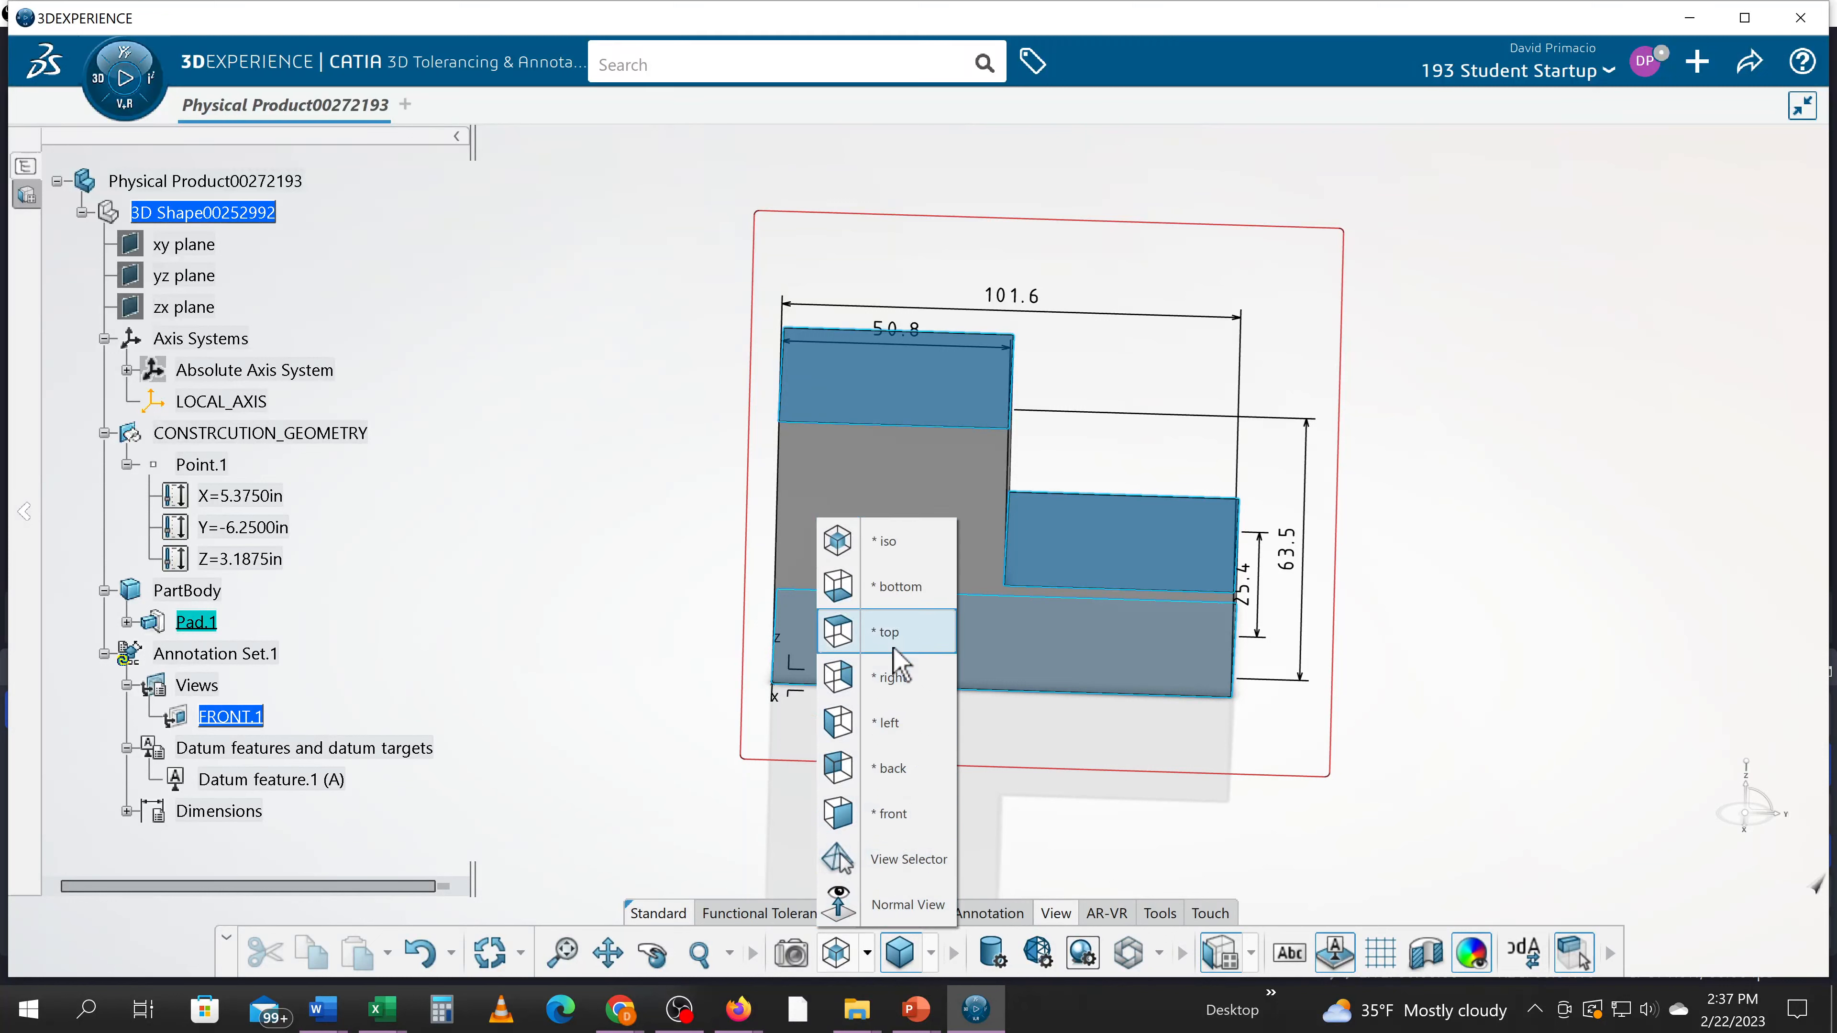
pyautogui.click(897, 818)
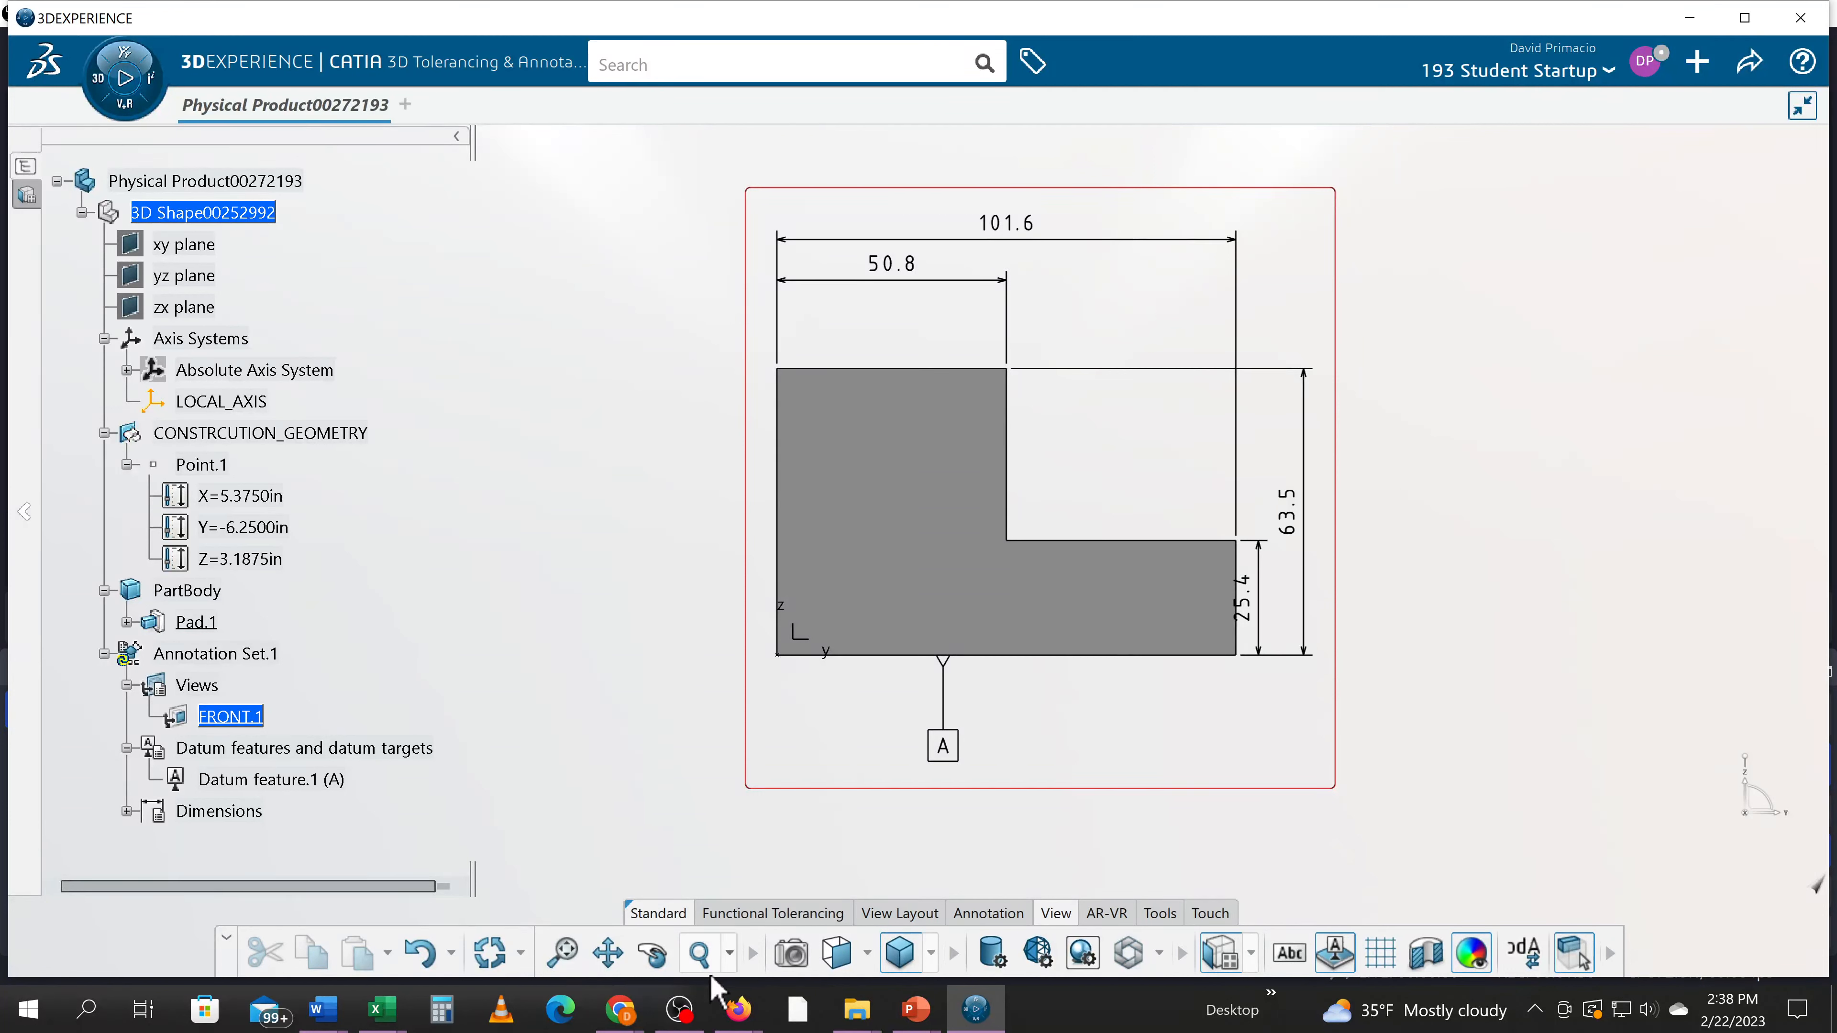
pyautogui.click(868, 953)
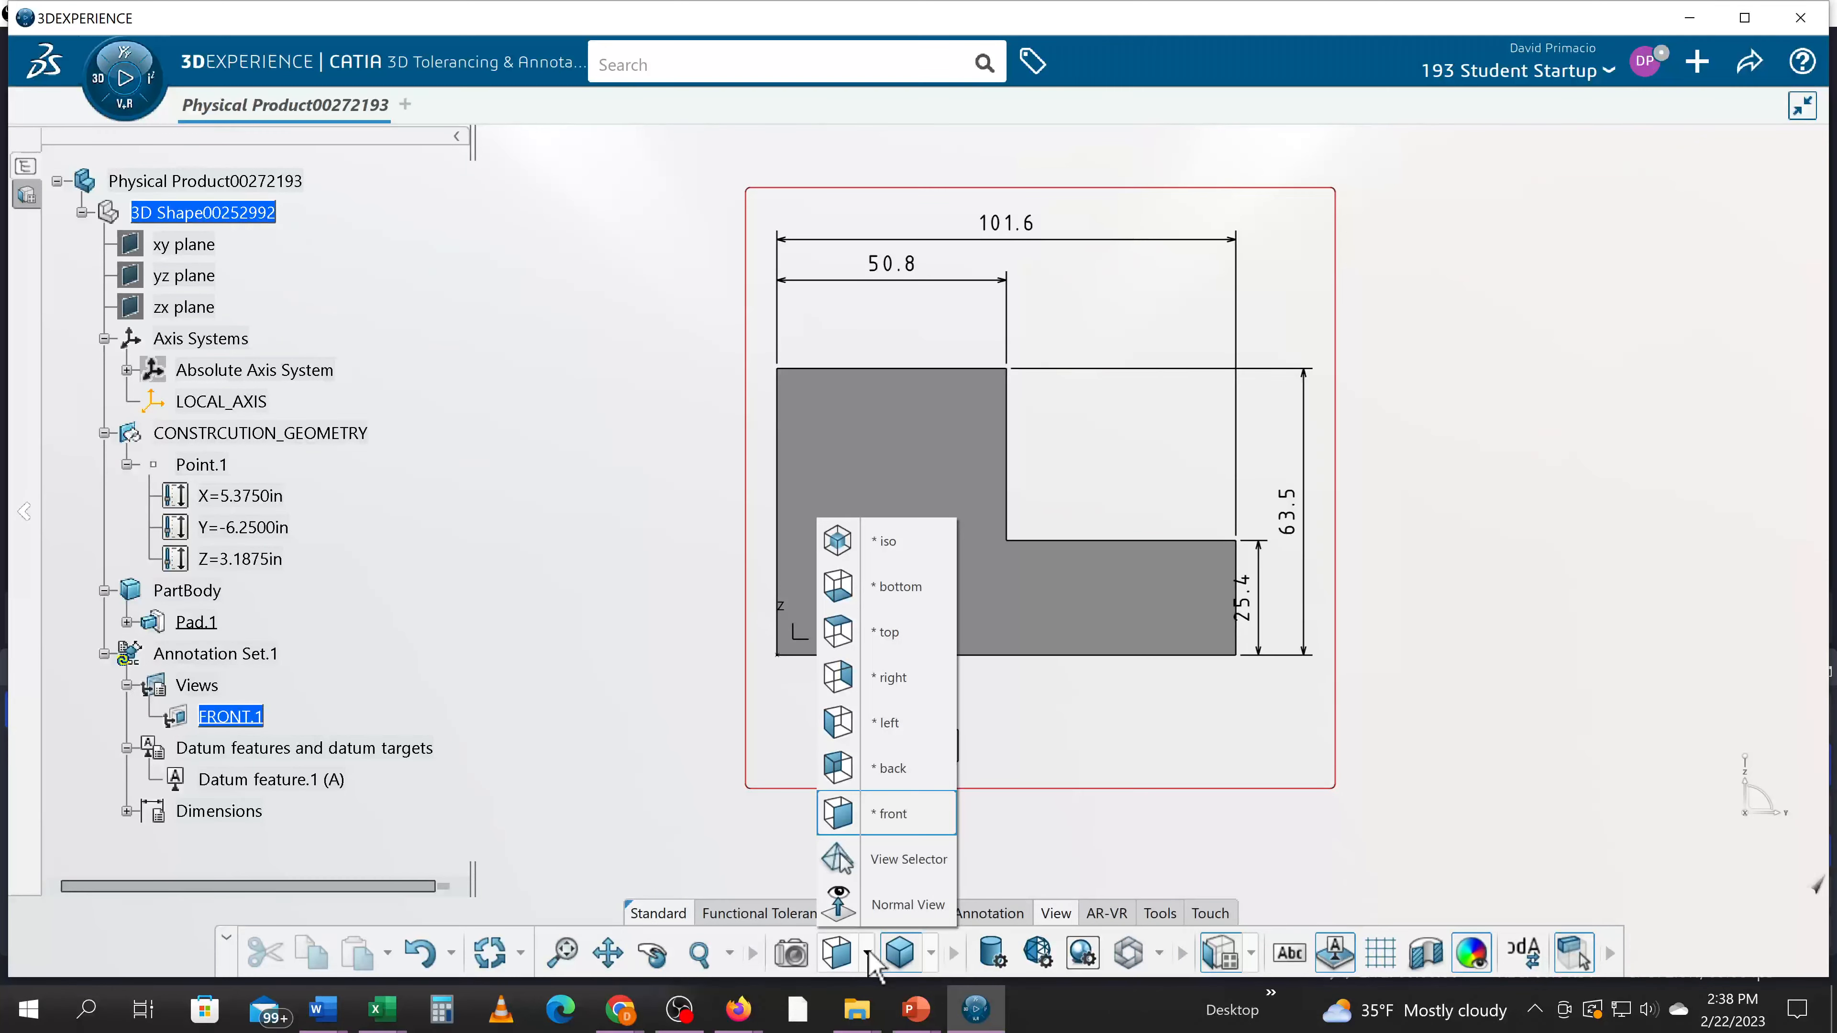
pyautogui.click(883, 557)
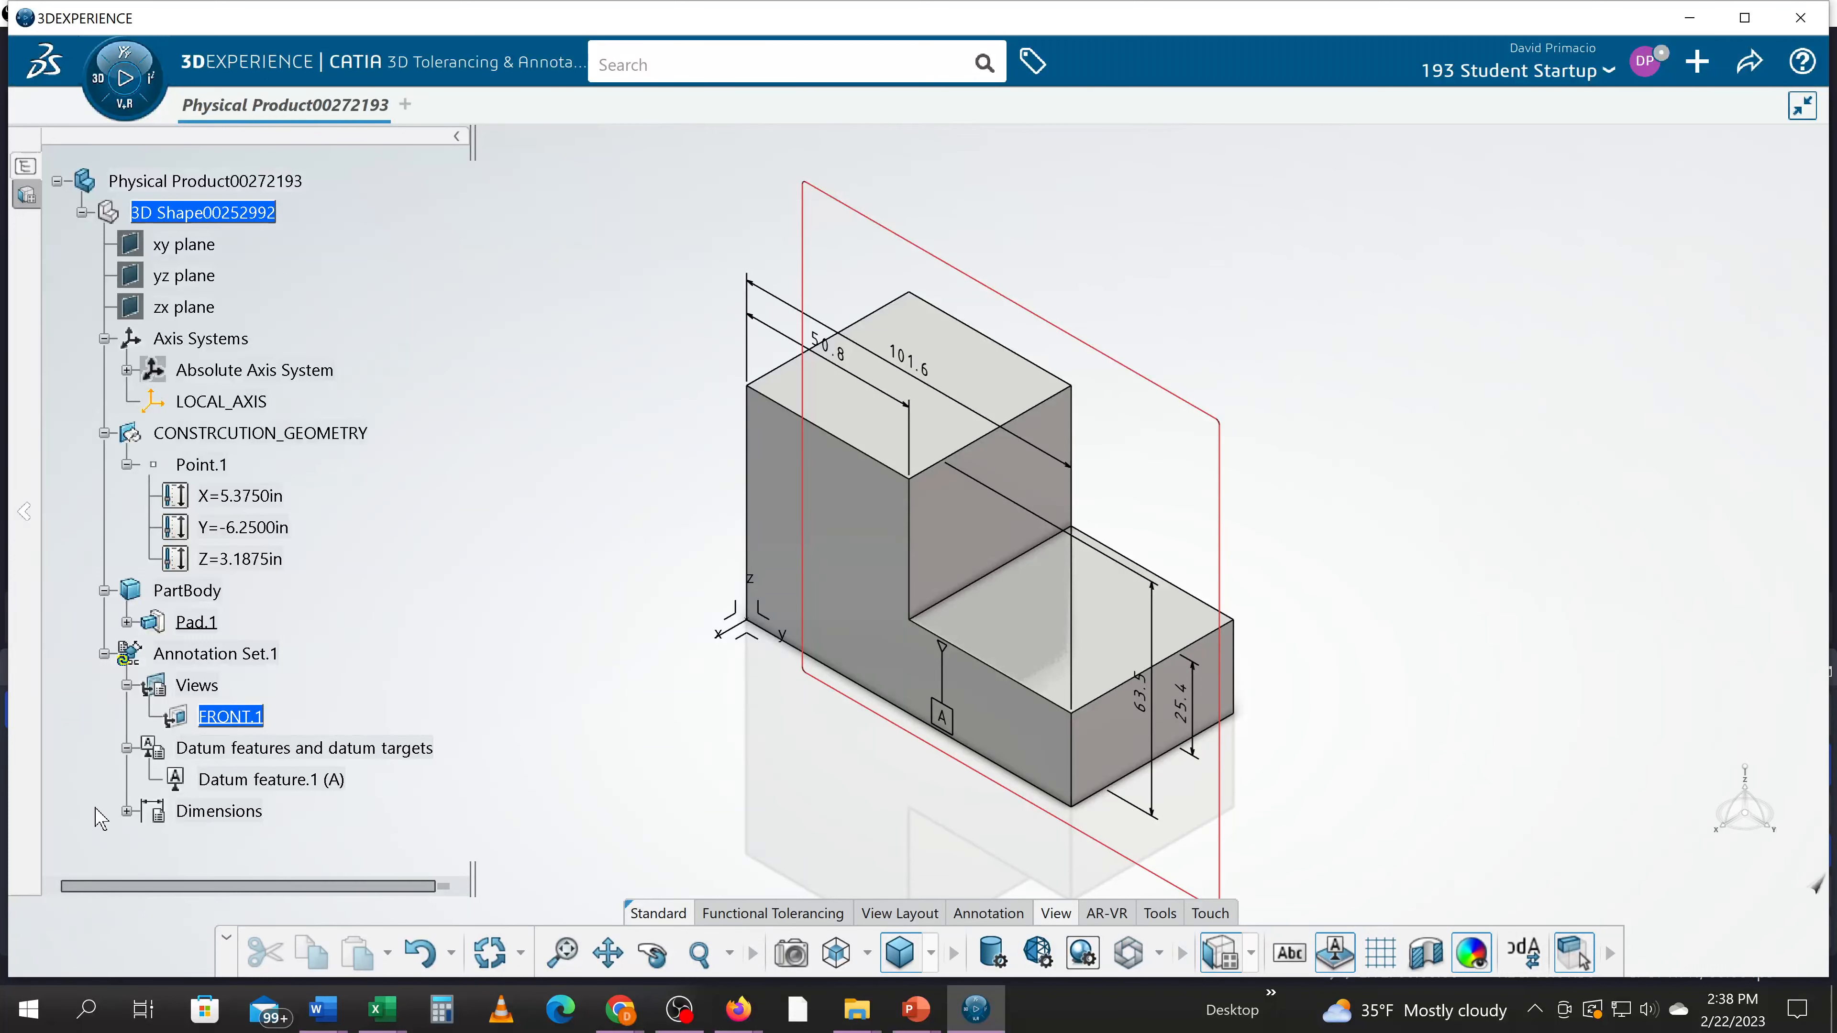
# Delete the two height dimensions, Dimension.3 and Dimension.4, from the annotation set
pyautogui.scroll(-3, 102, 817)
pyautogui.click(146, 556)
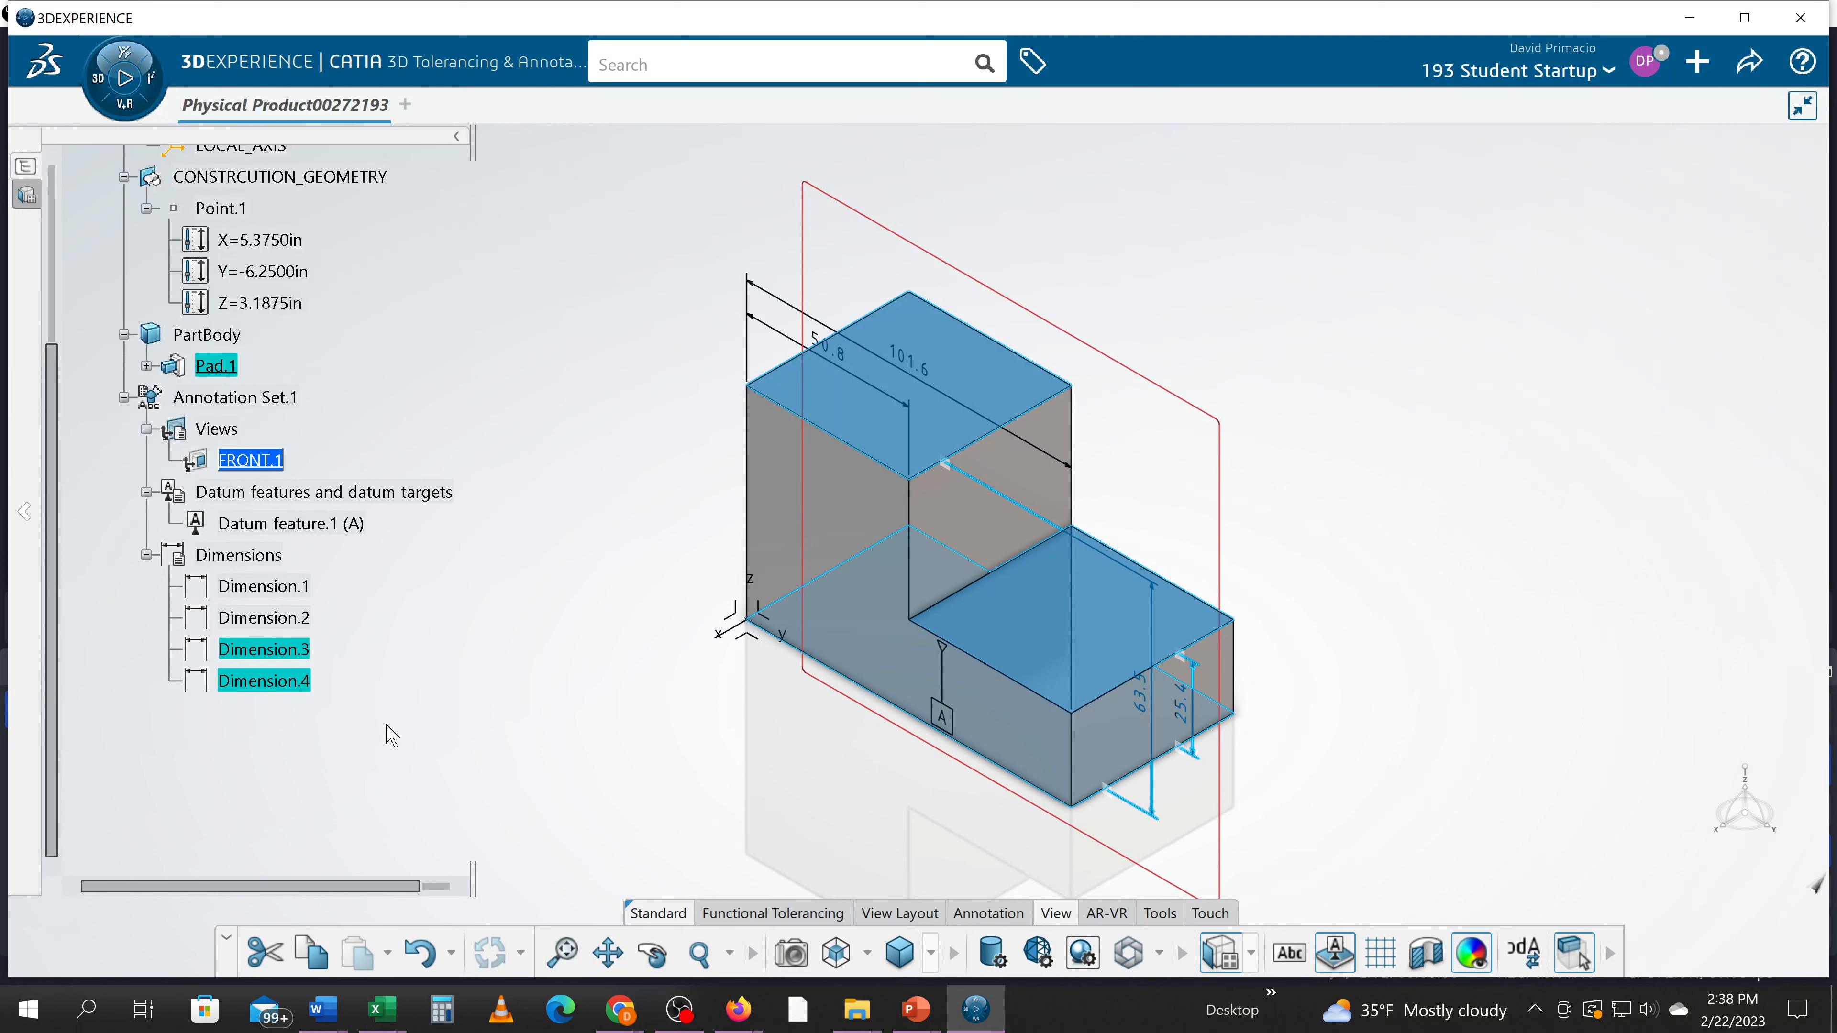
pyautogui.press('Delete')
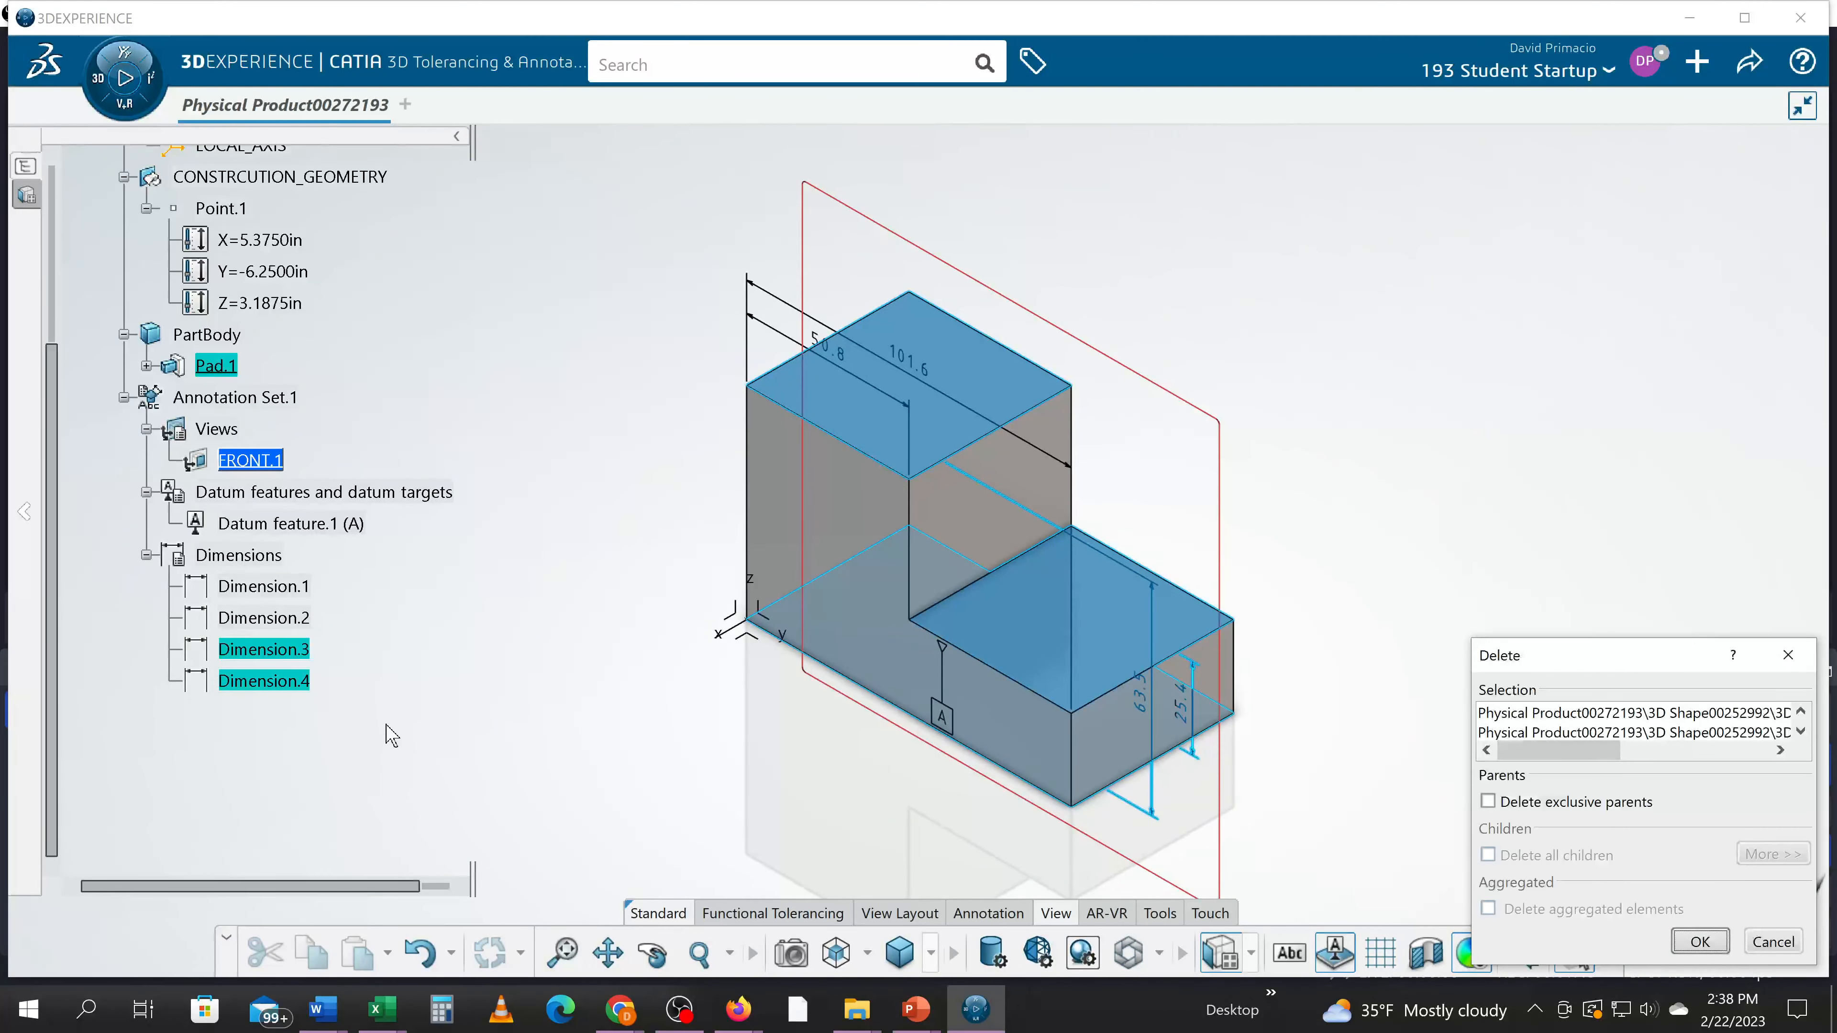
pyautogui.click(1700, 941)
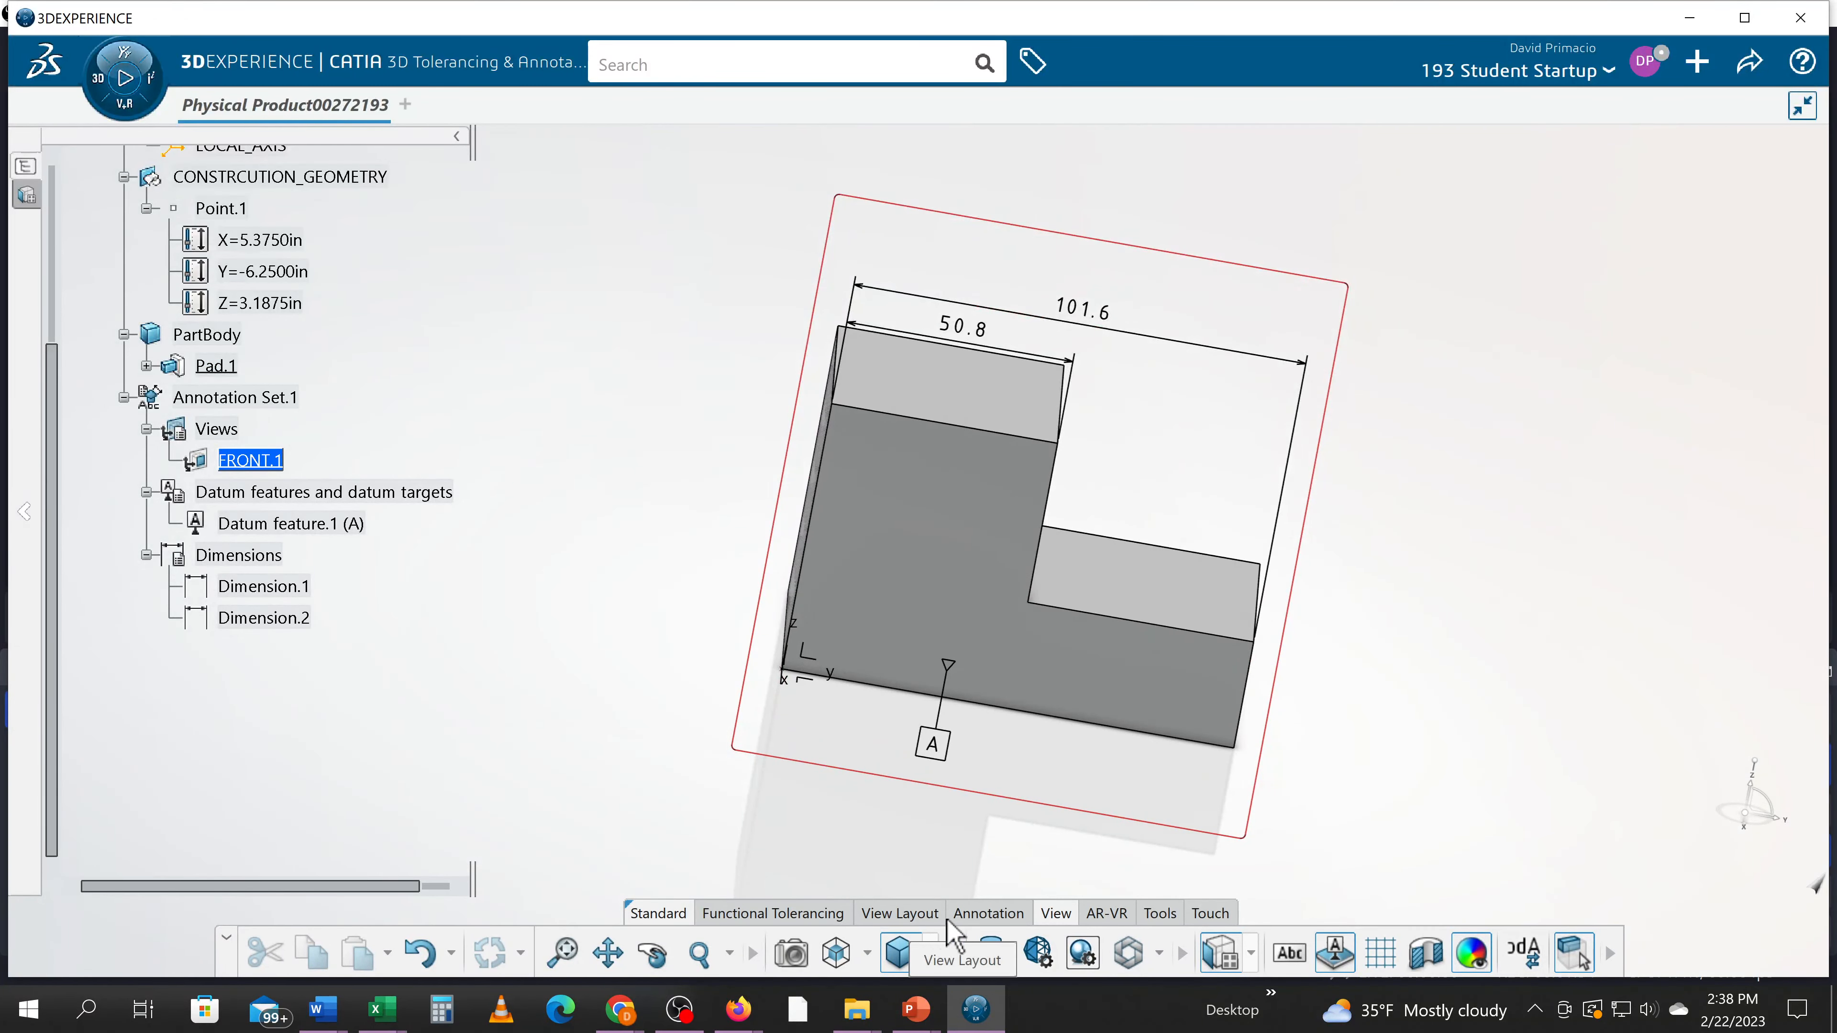
# Attach datum feature B to the block's left vertical side face
pyautogui.click(988, 914)
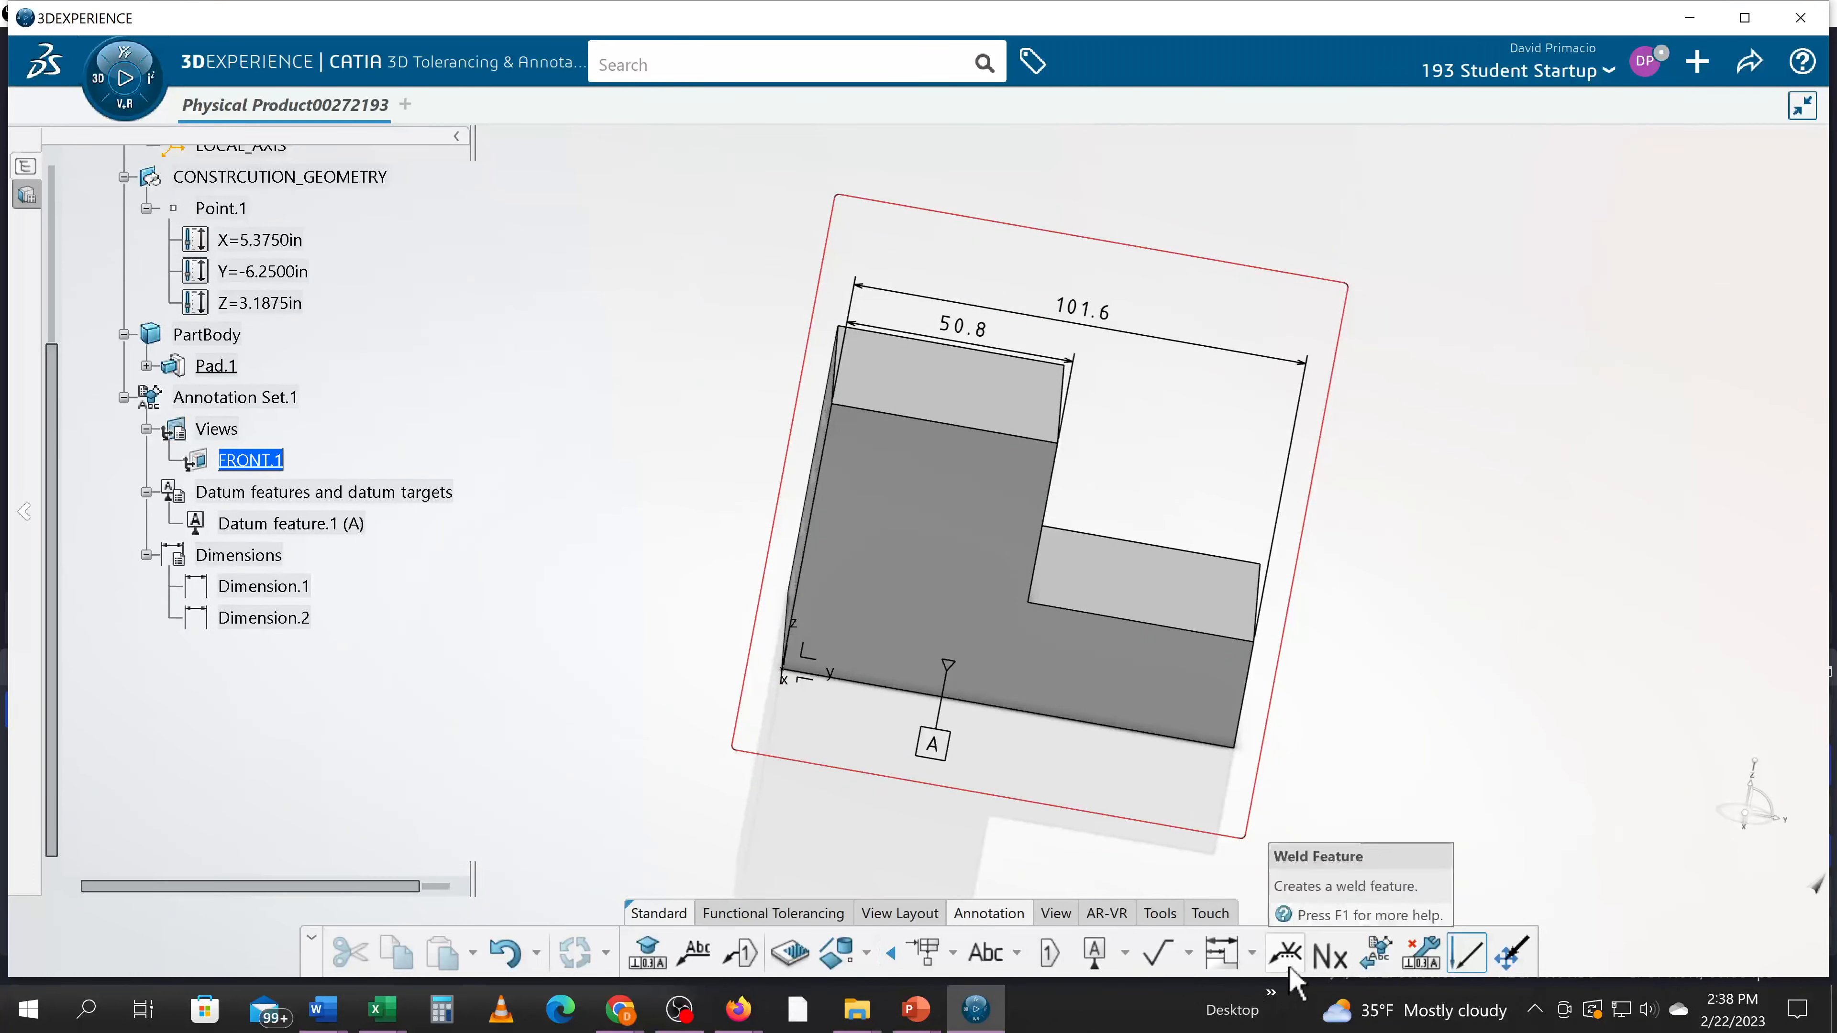
pyautogui.click(1098, 954)
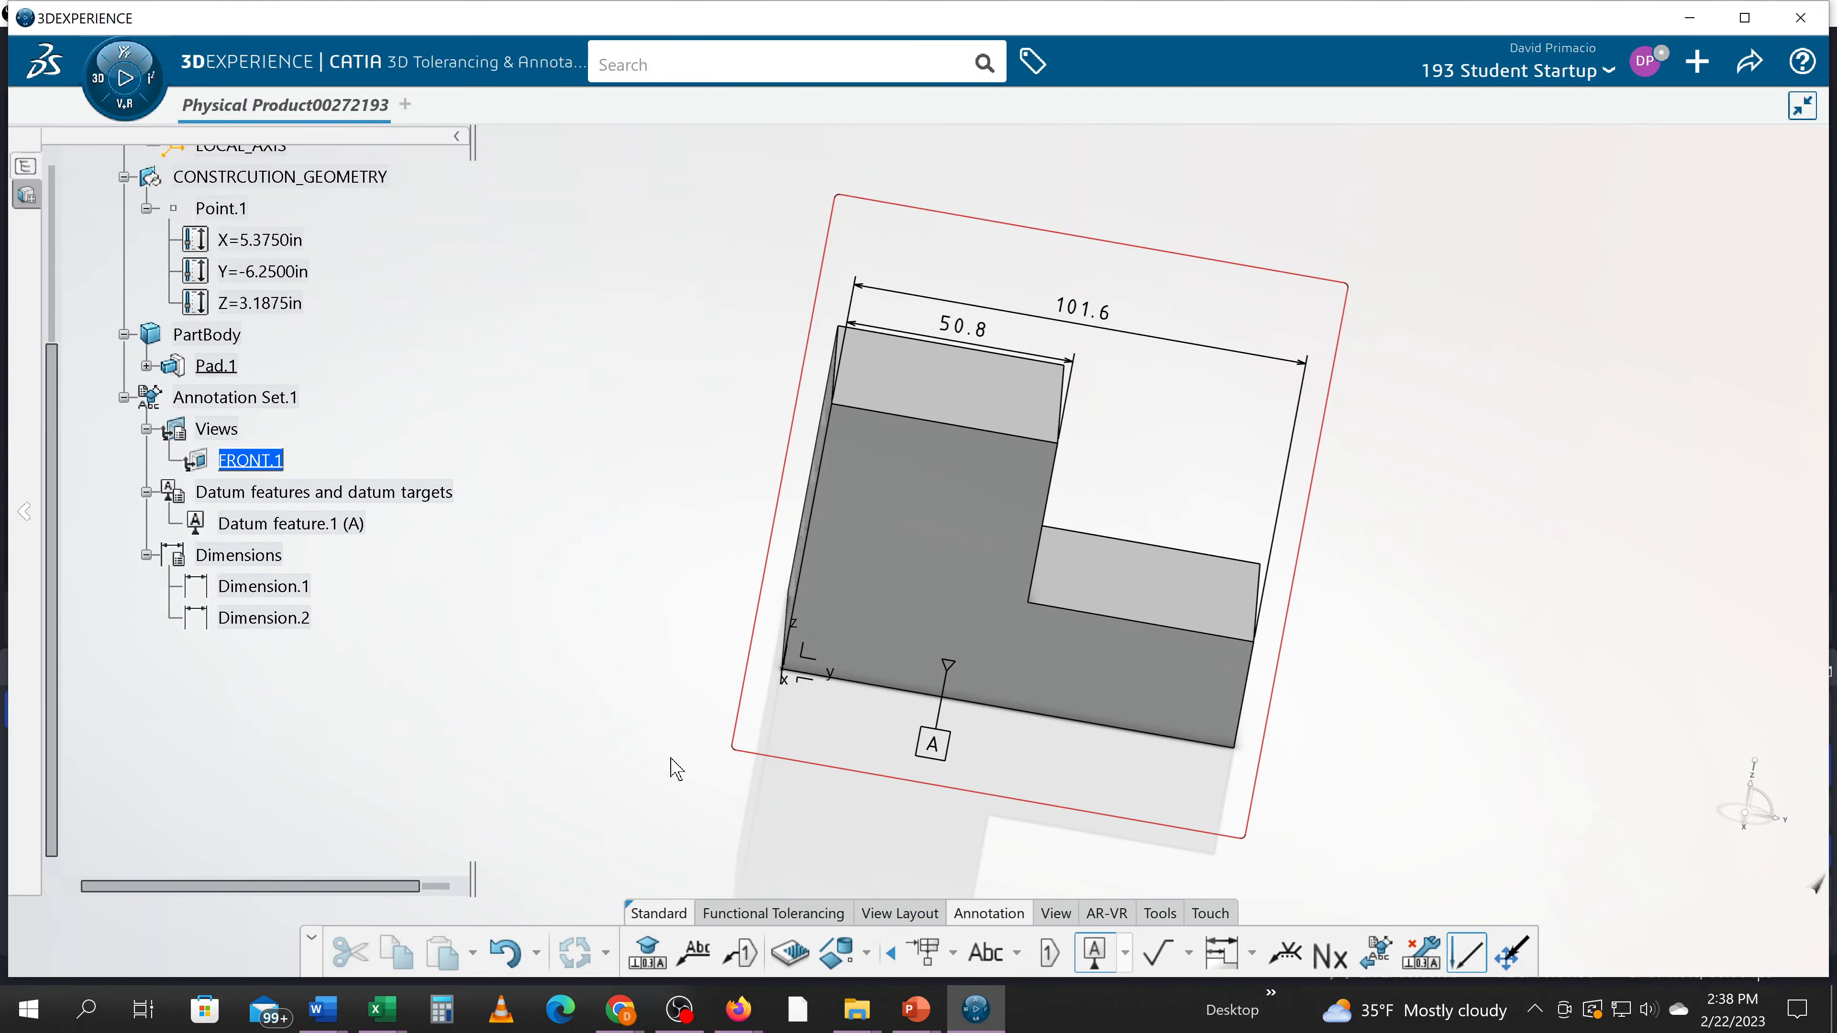
pyautogui.moveTo(643, 751); pyautogui.dragTo(848, 533, button='middle')
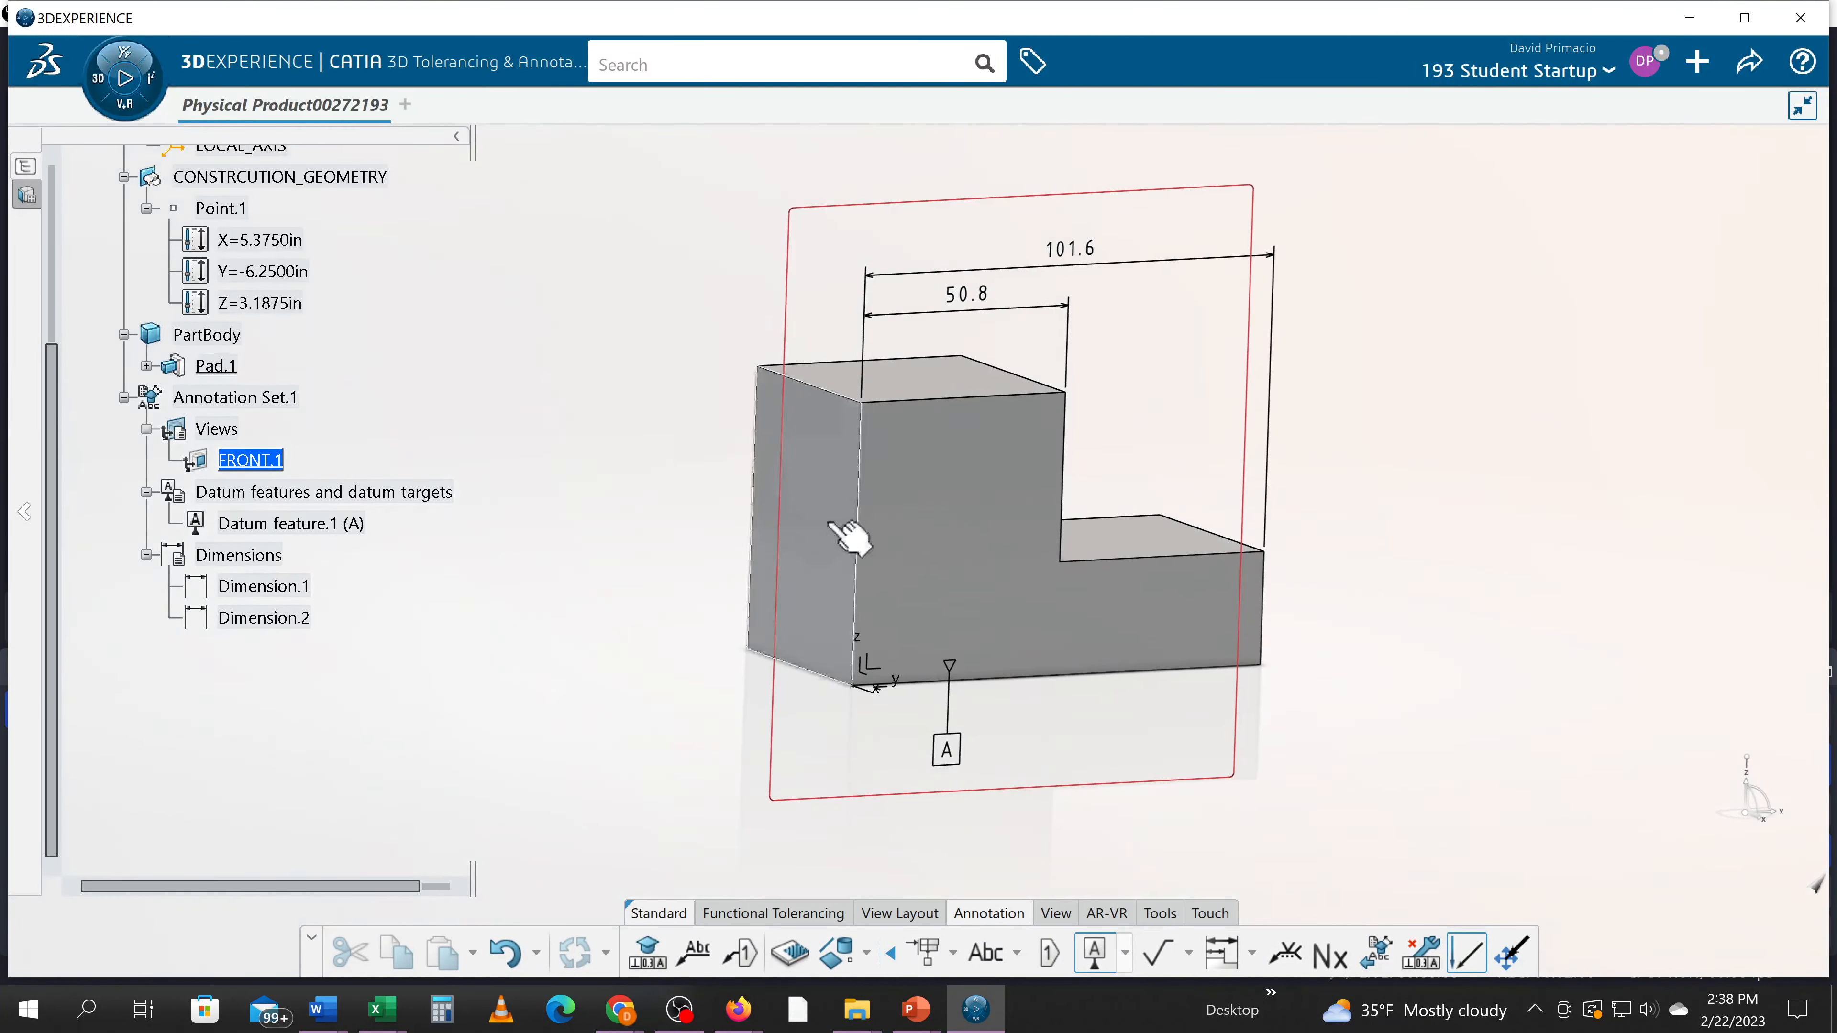
pyautogui.click(853, 520)
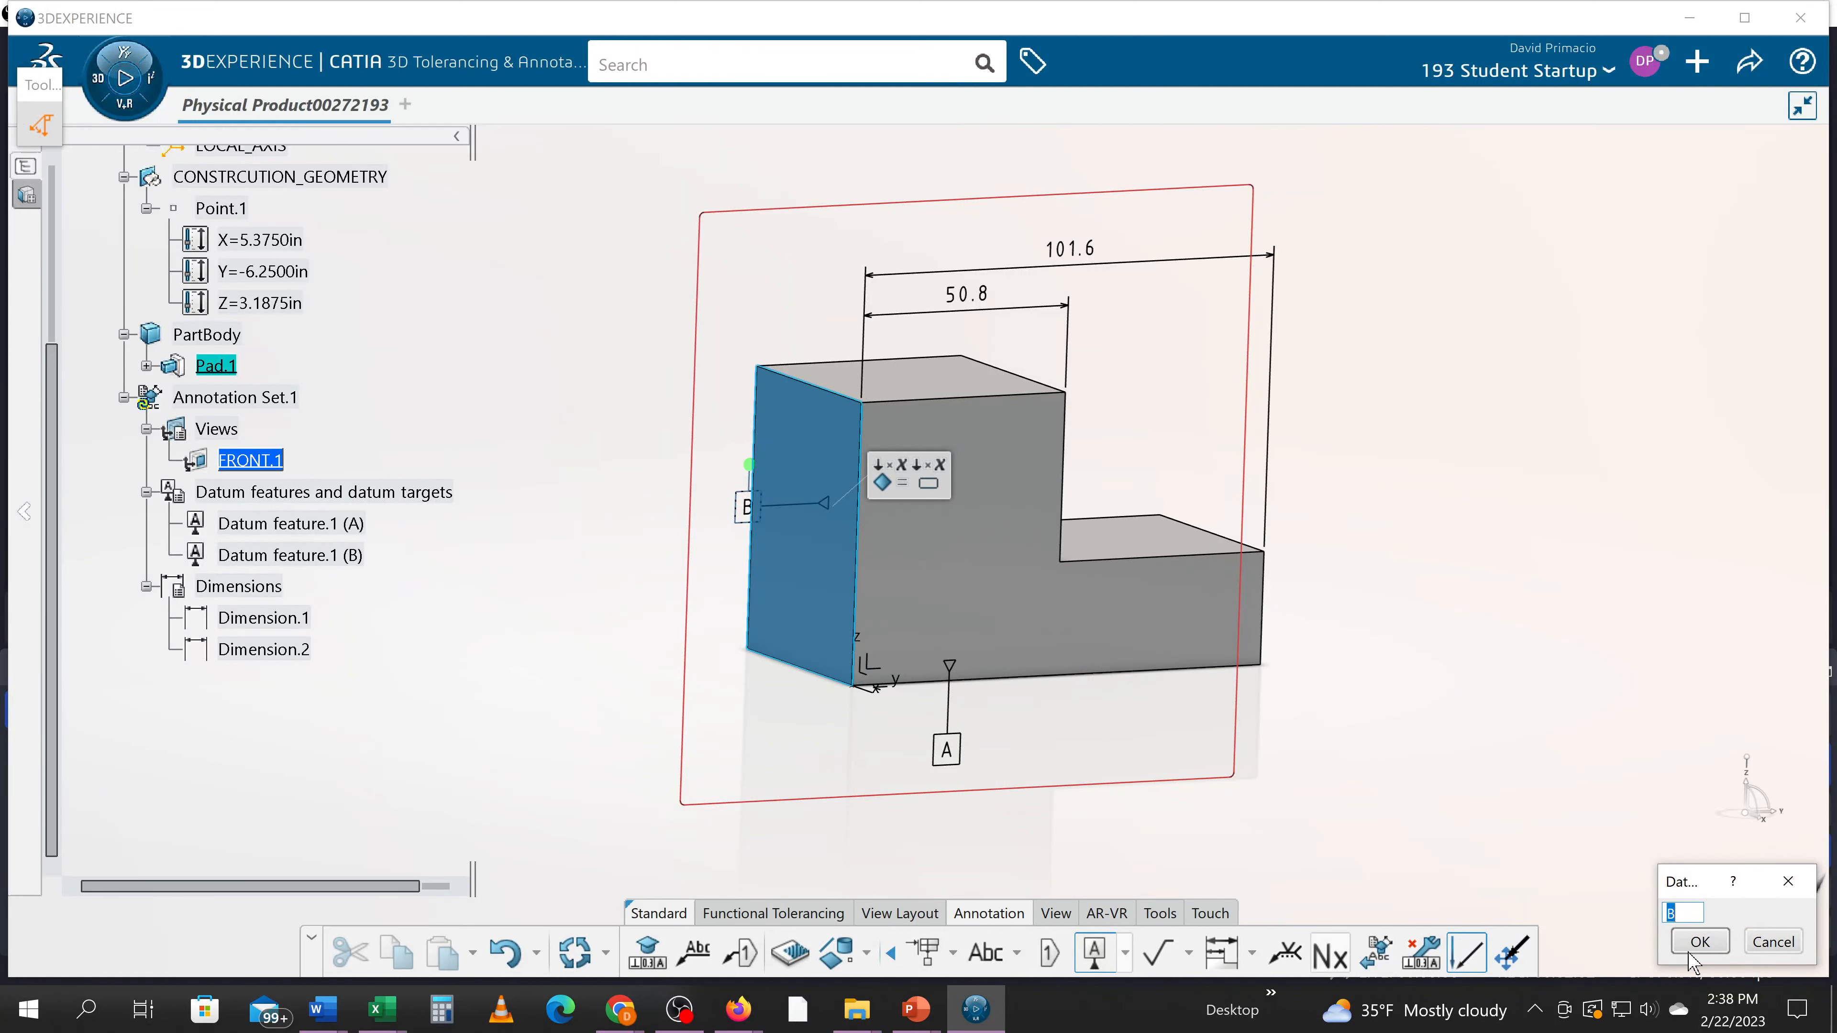
pyautogui.click(1698, 941)
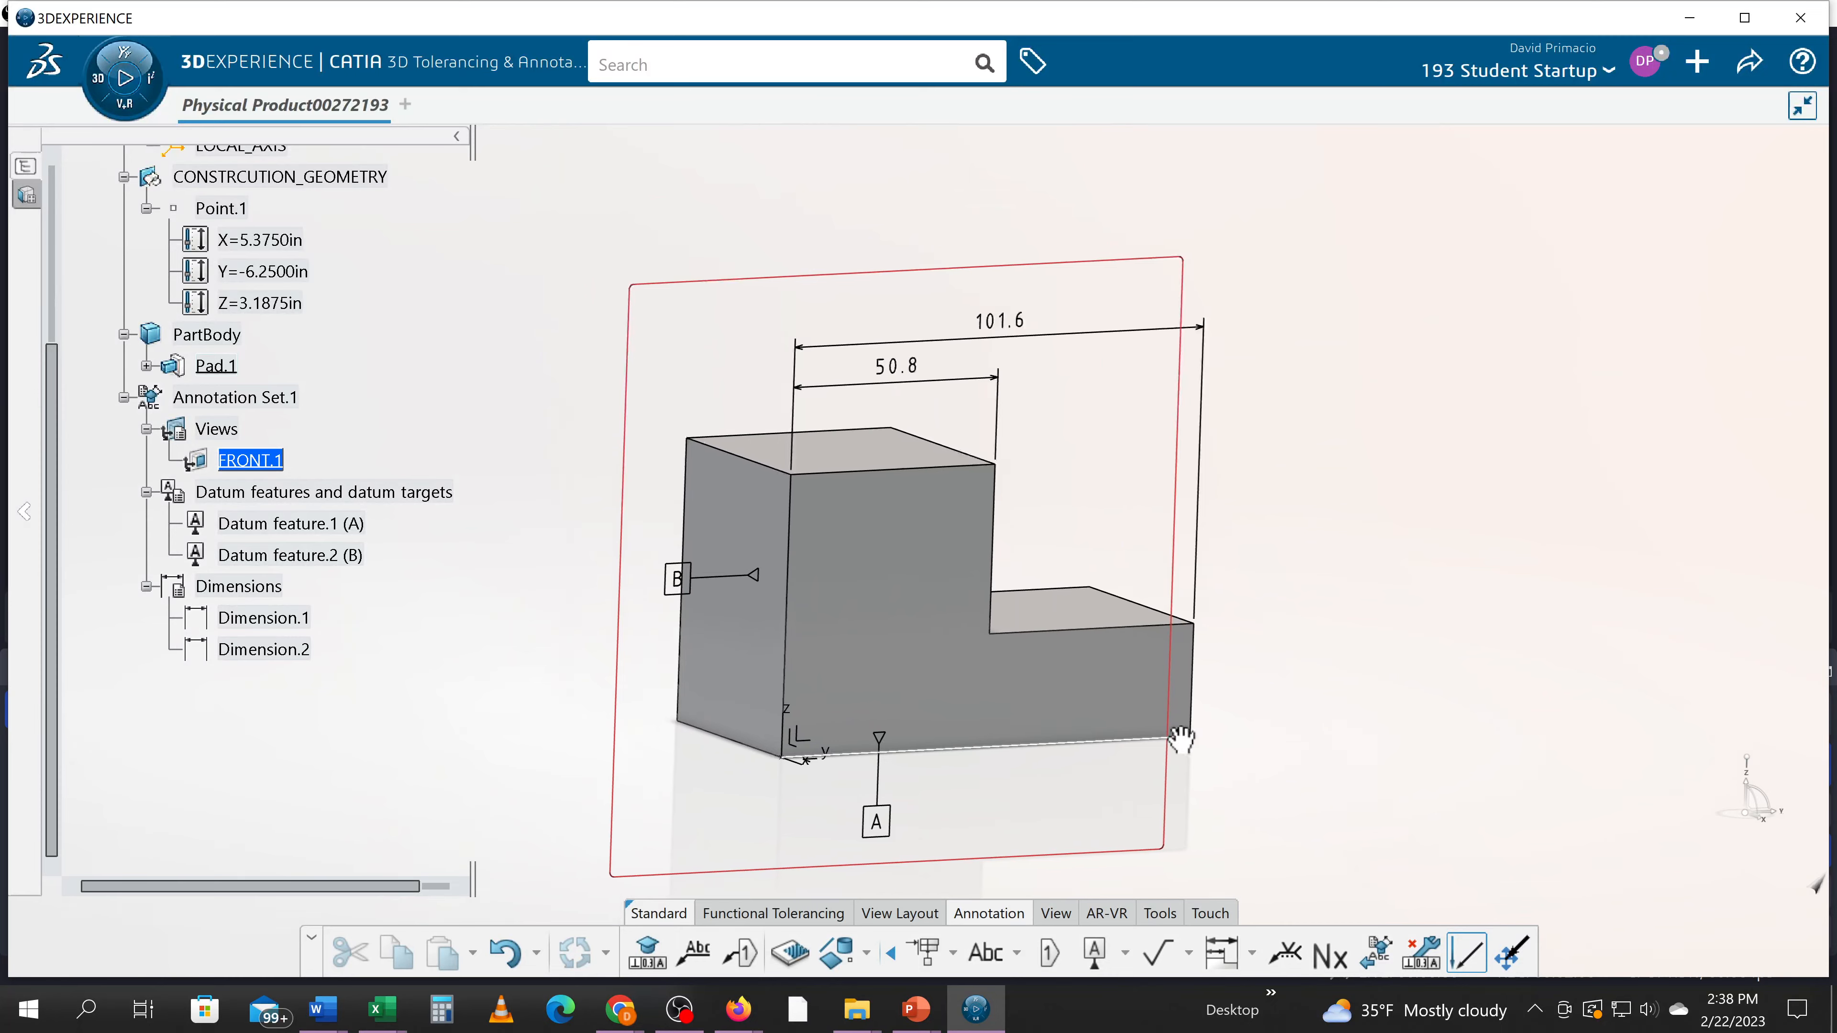
# Add stacked height dimensions from the block's bottom front edge to its top front edge and its lower step face
pyautogui.moveTo(1088, 706); pyautogui.dragTo(1187, 678, button='middle')
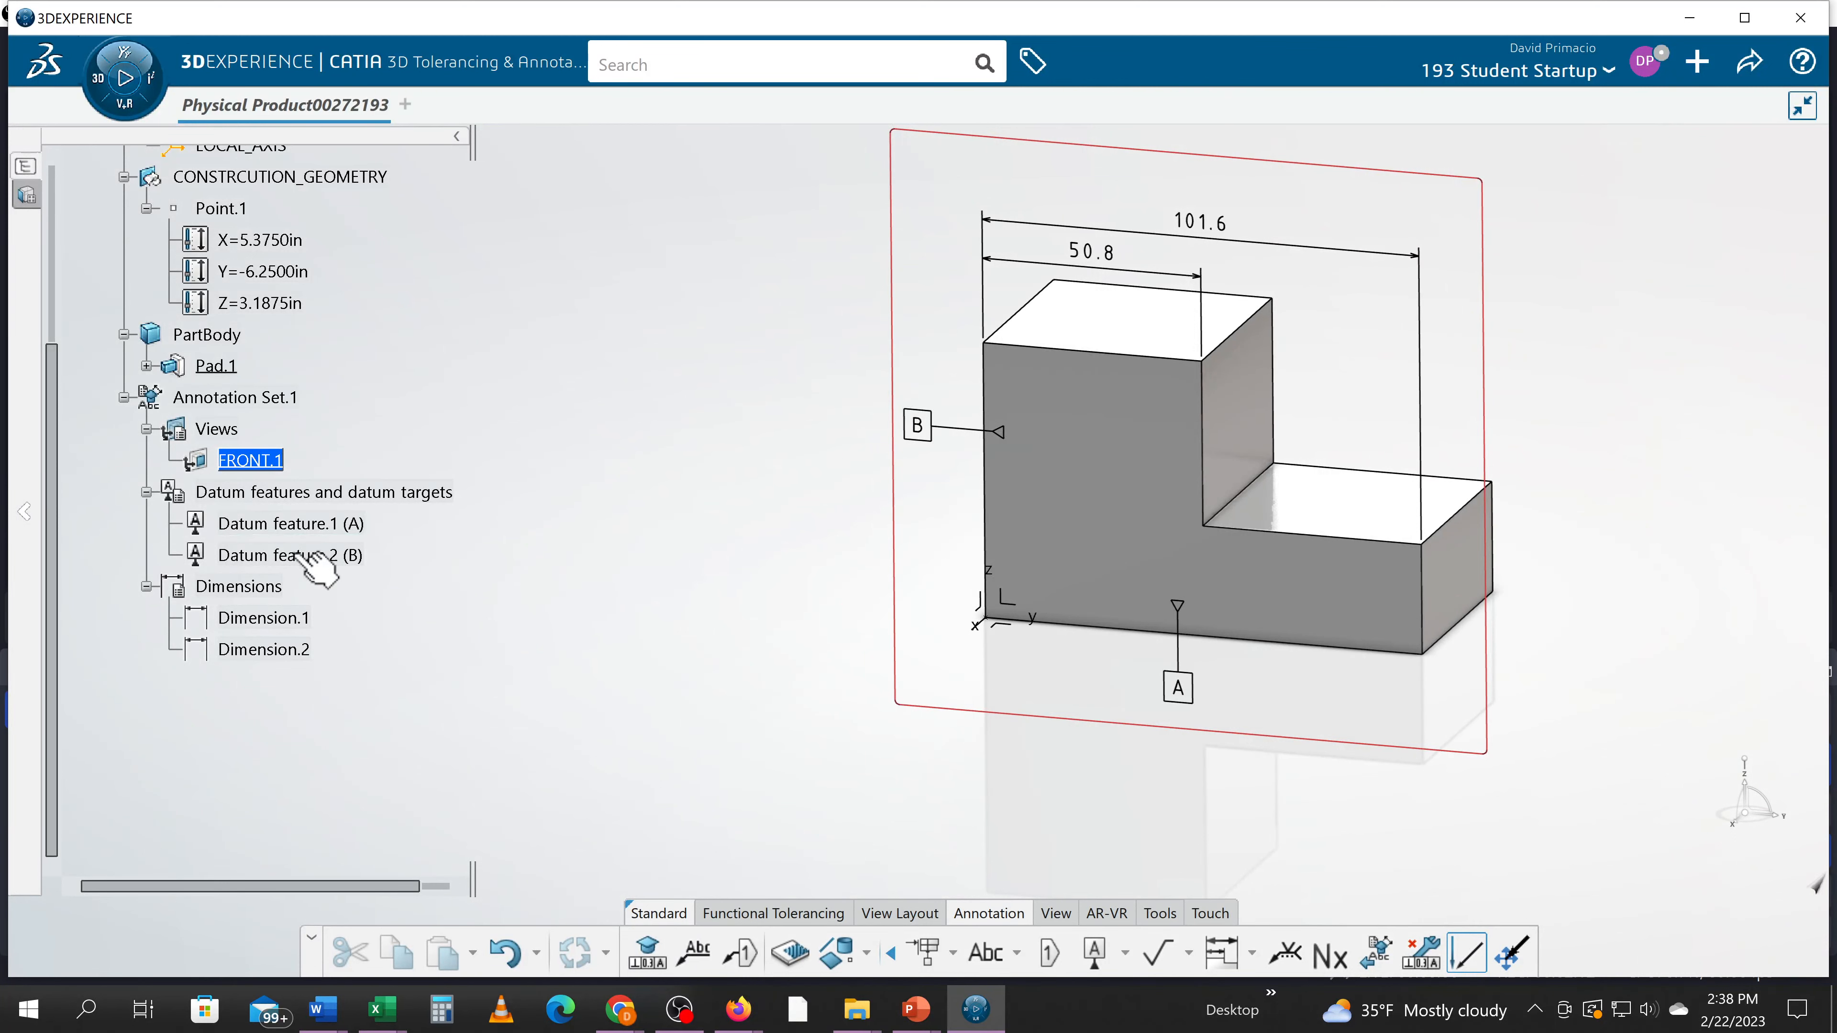
pyautogui.moveTo(804, 751); pyautogui.dragTo(736, 772, button='middle')
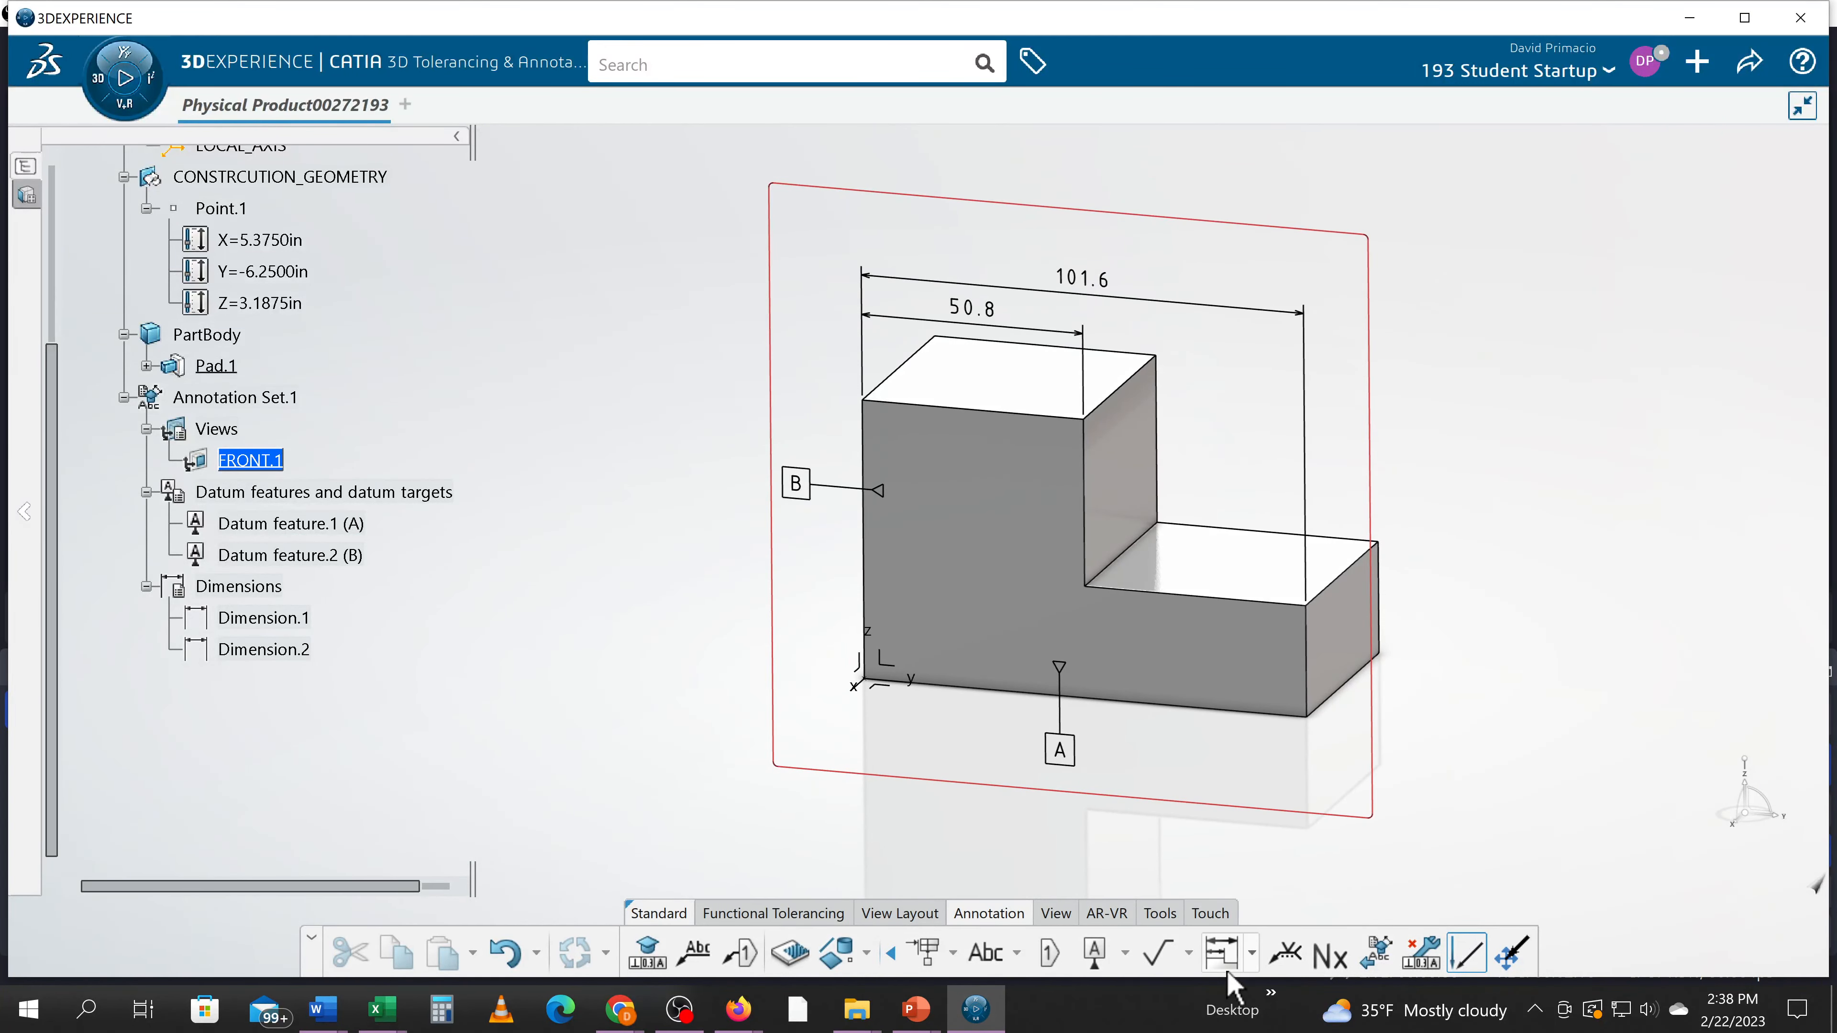
pyautogui.click(1224, 953)
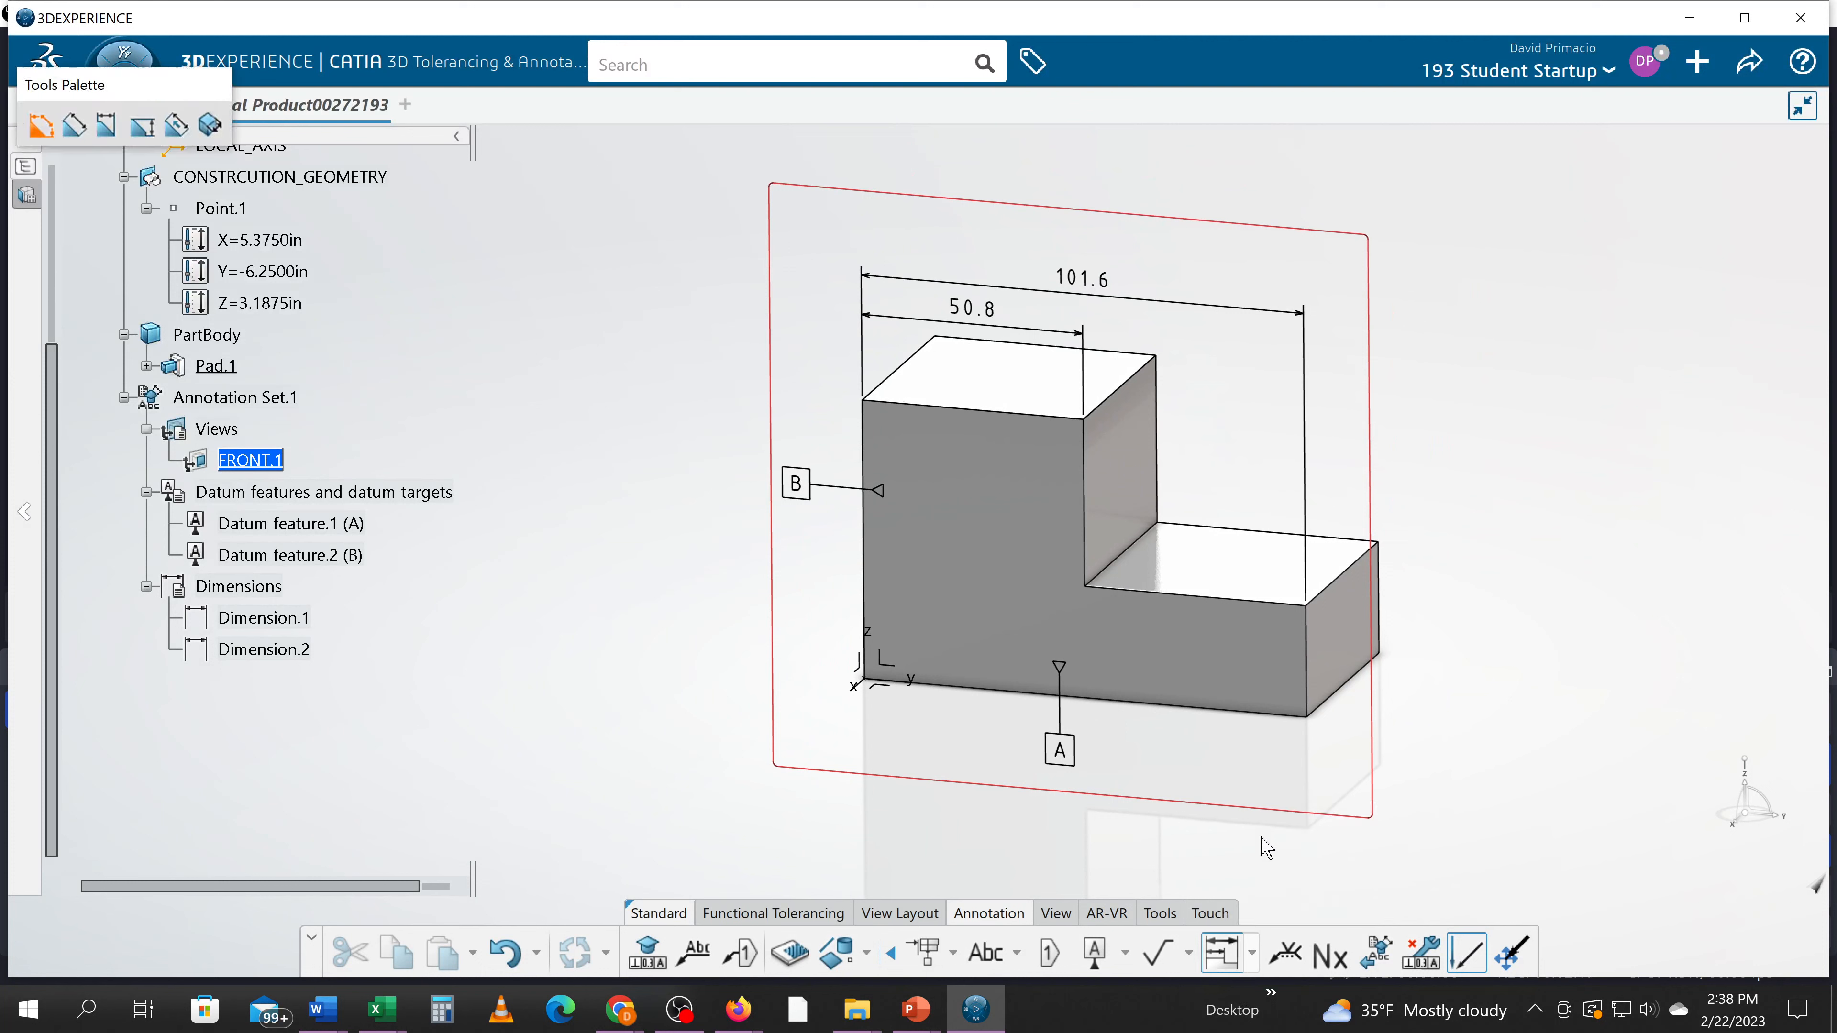
pyautogui.click(1247, 713)
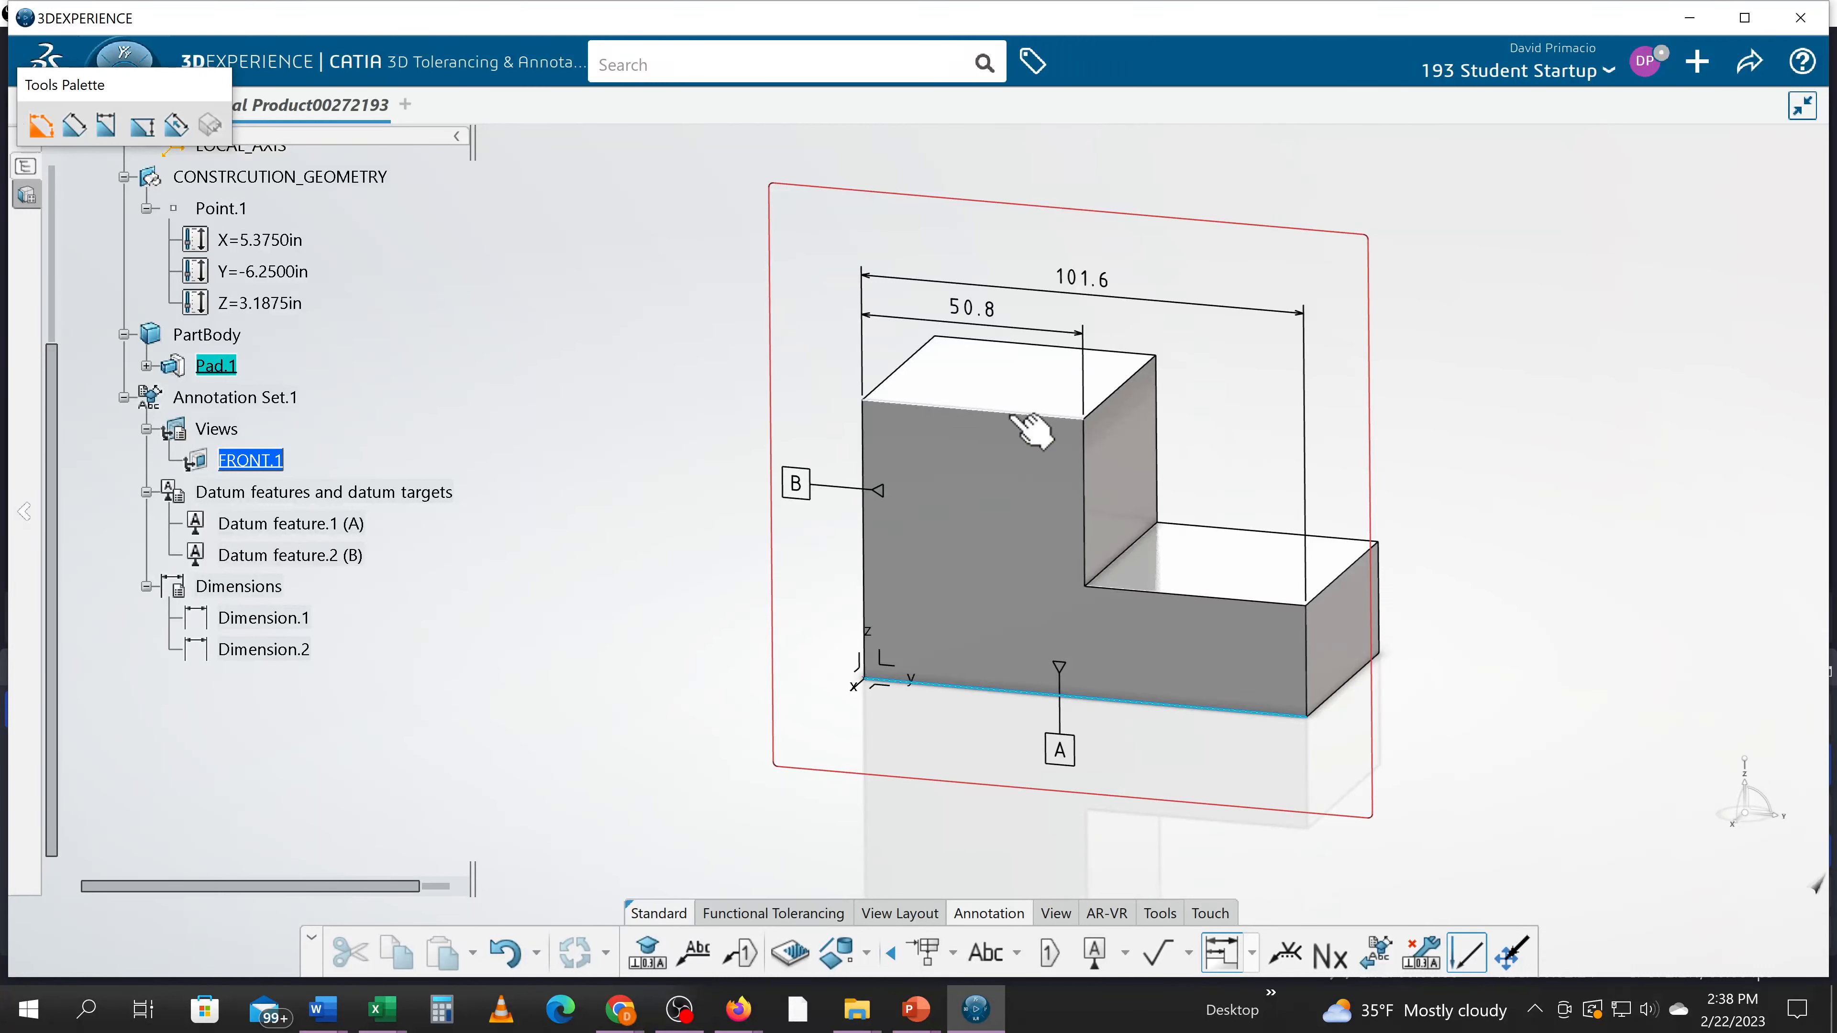
pyautogui.click(1046, 415)
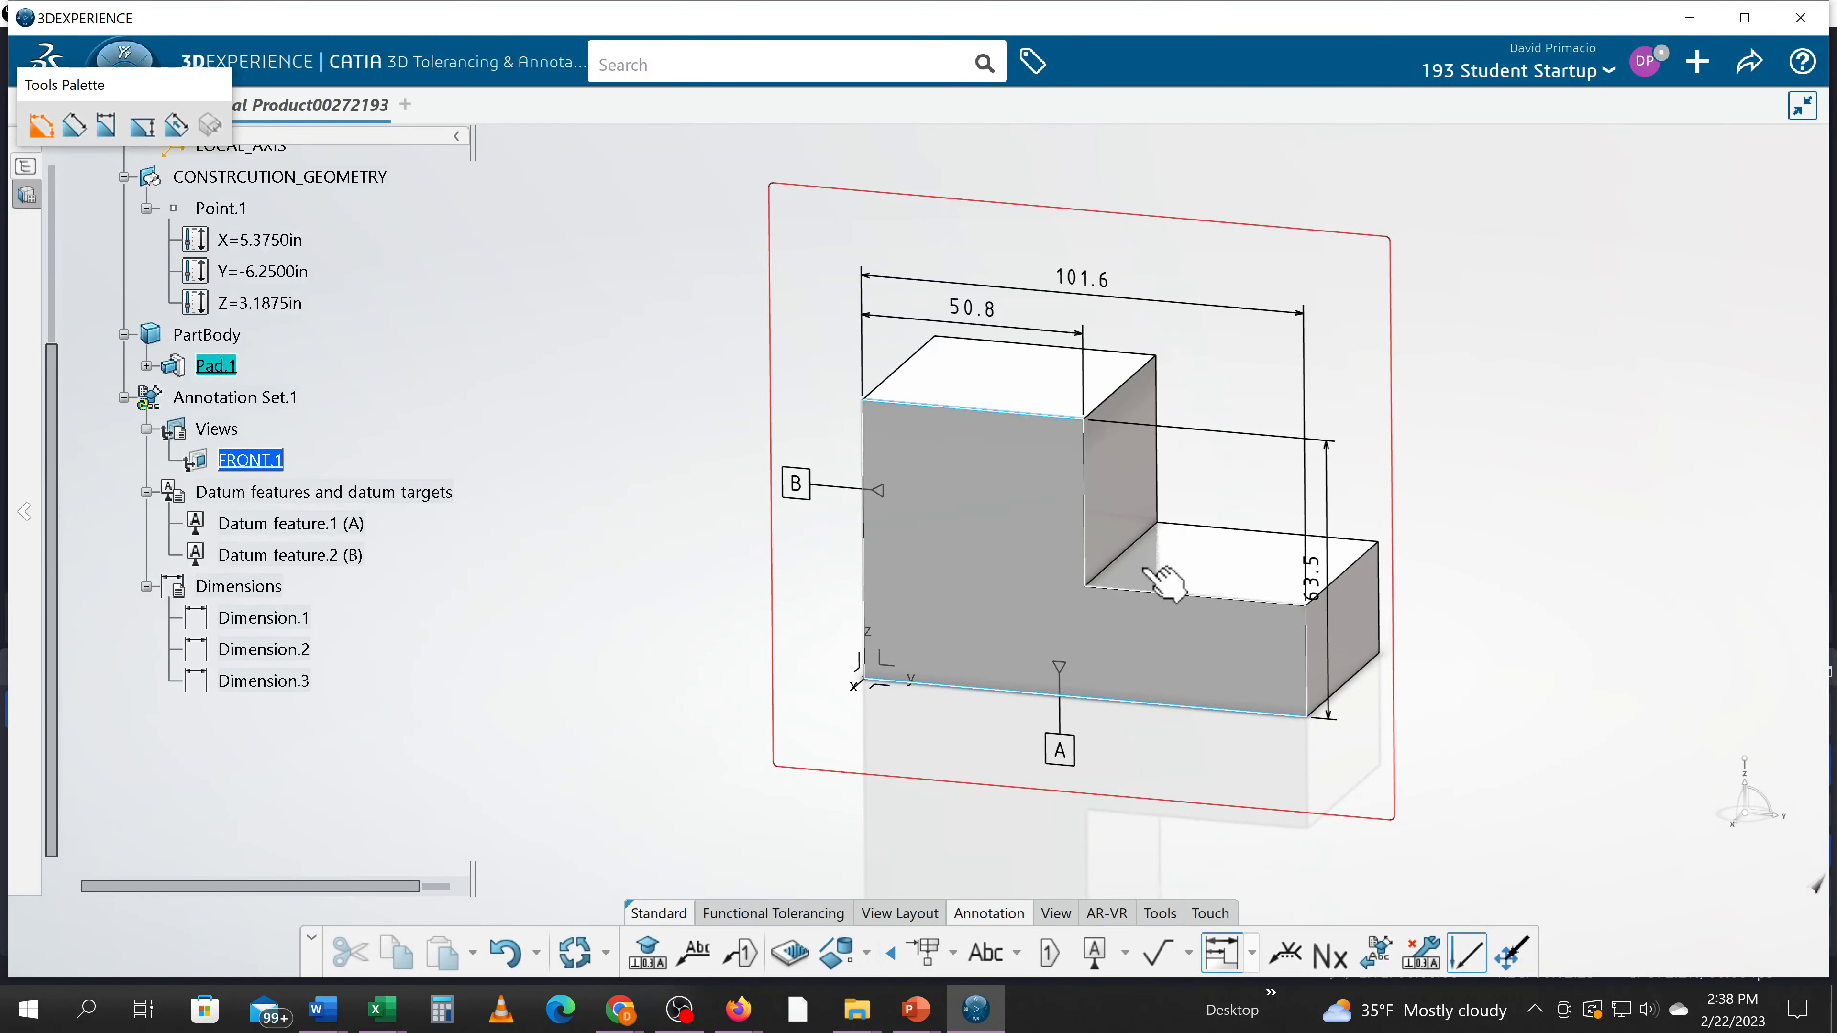
pyautogui.click(1199, 599)
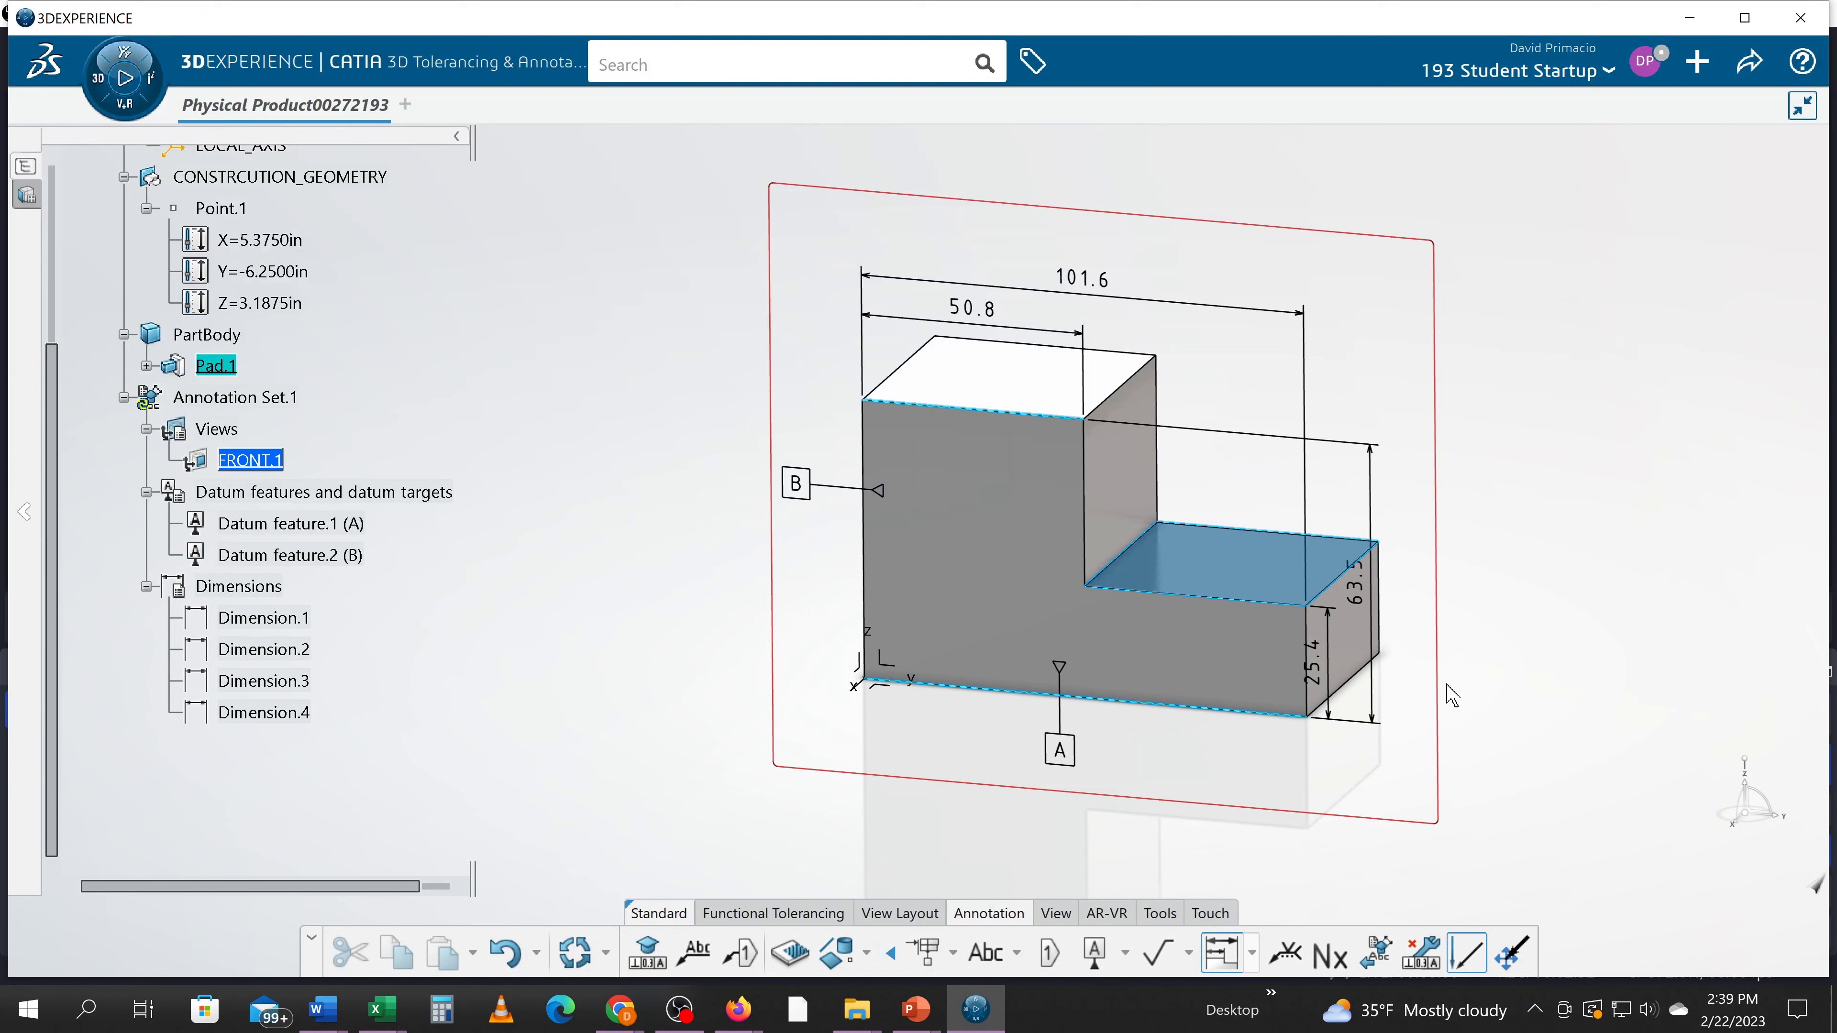
pyautogui.click(1399, 706)
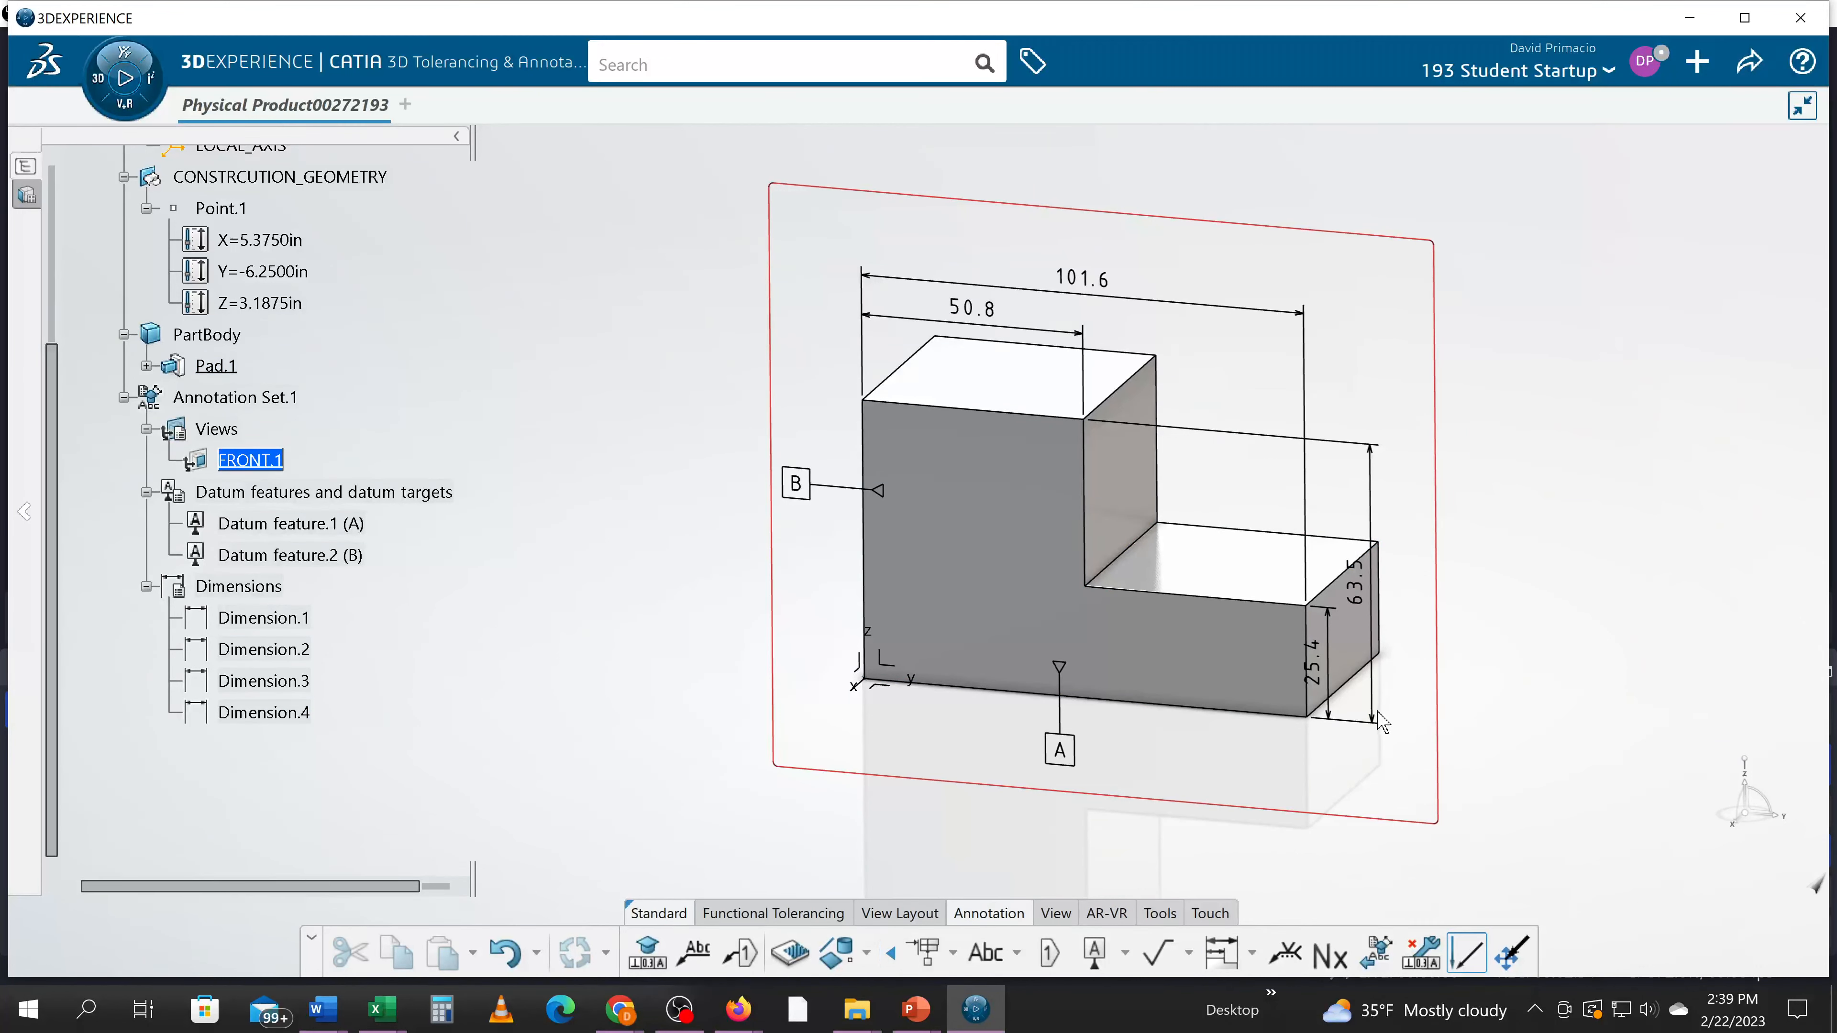
# Space the overall and step height dimensions out to the right of the block, fine-tuning the step height dimension's position in the front view
pyautogui.moveTo(1397, 699); pyautogui.dragTo(1596, 731)
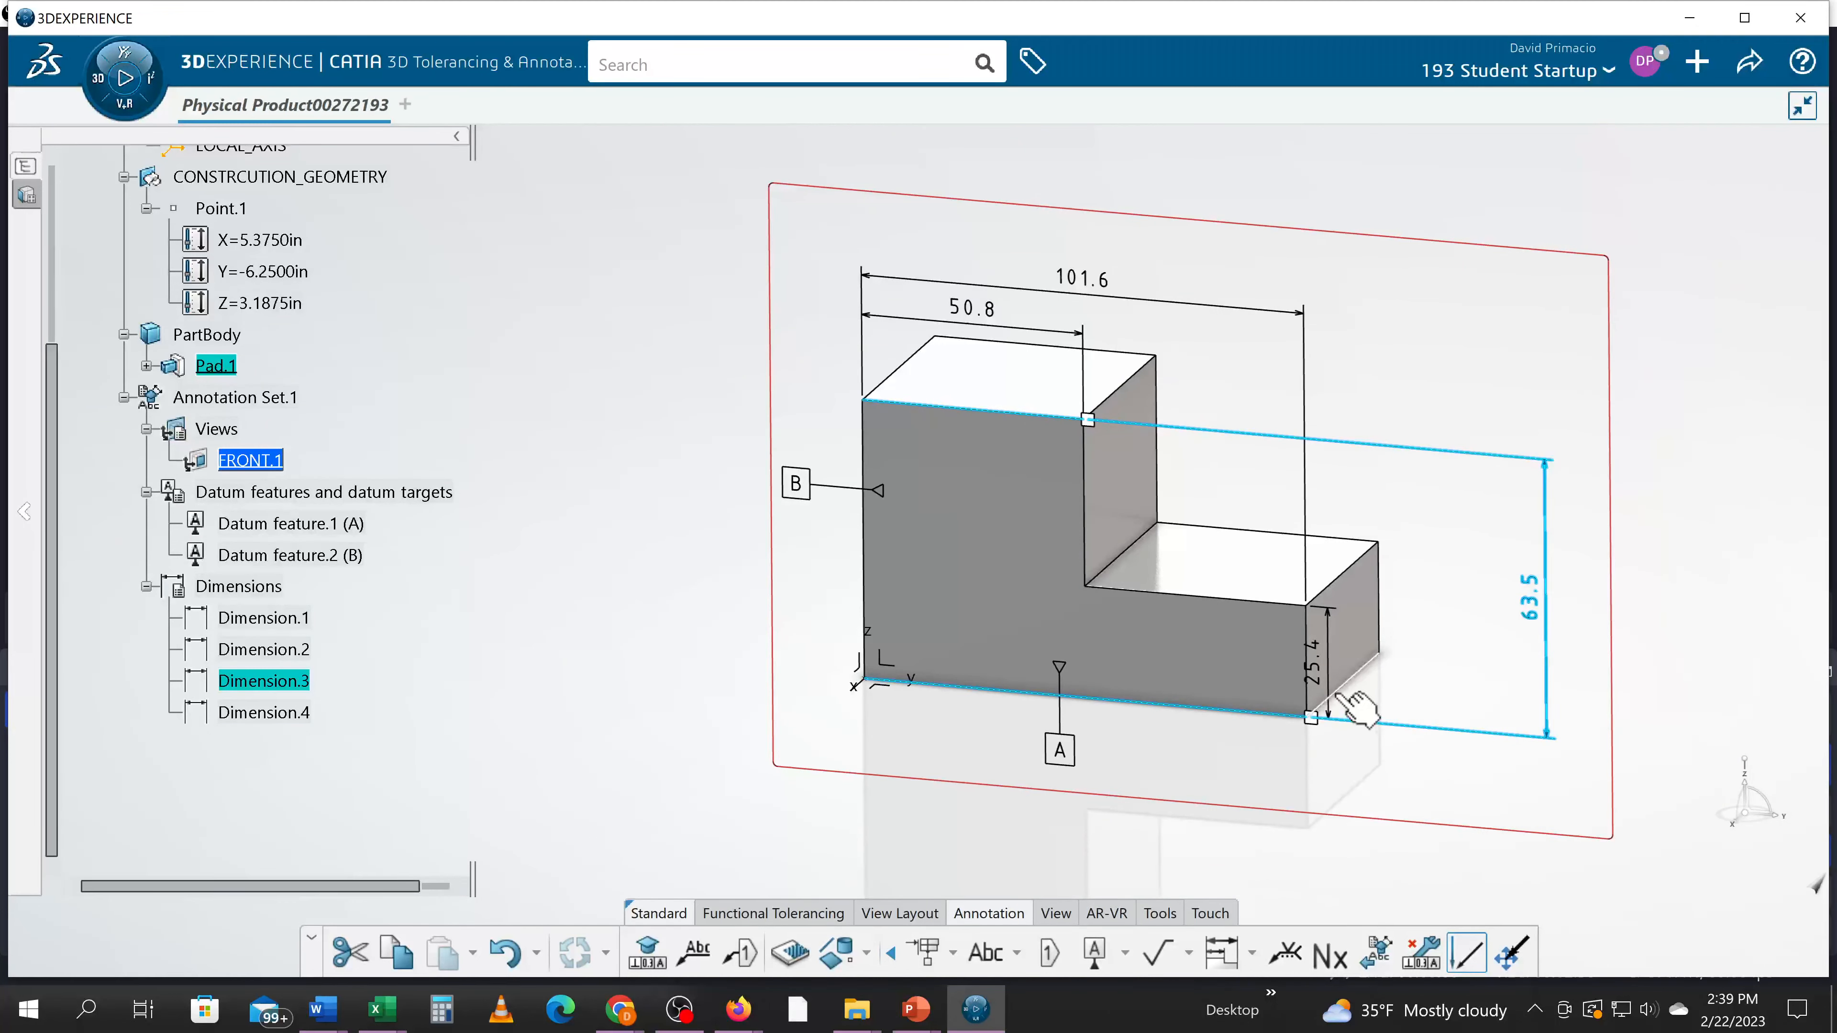
pyautogui.moveTo(1349, 699); pyautogui.dragTo(1479, 733)
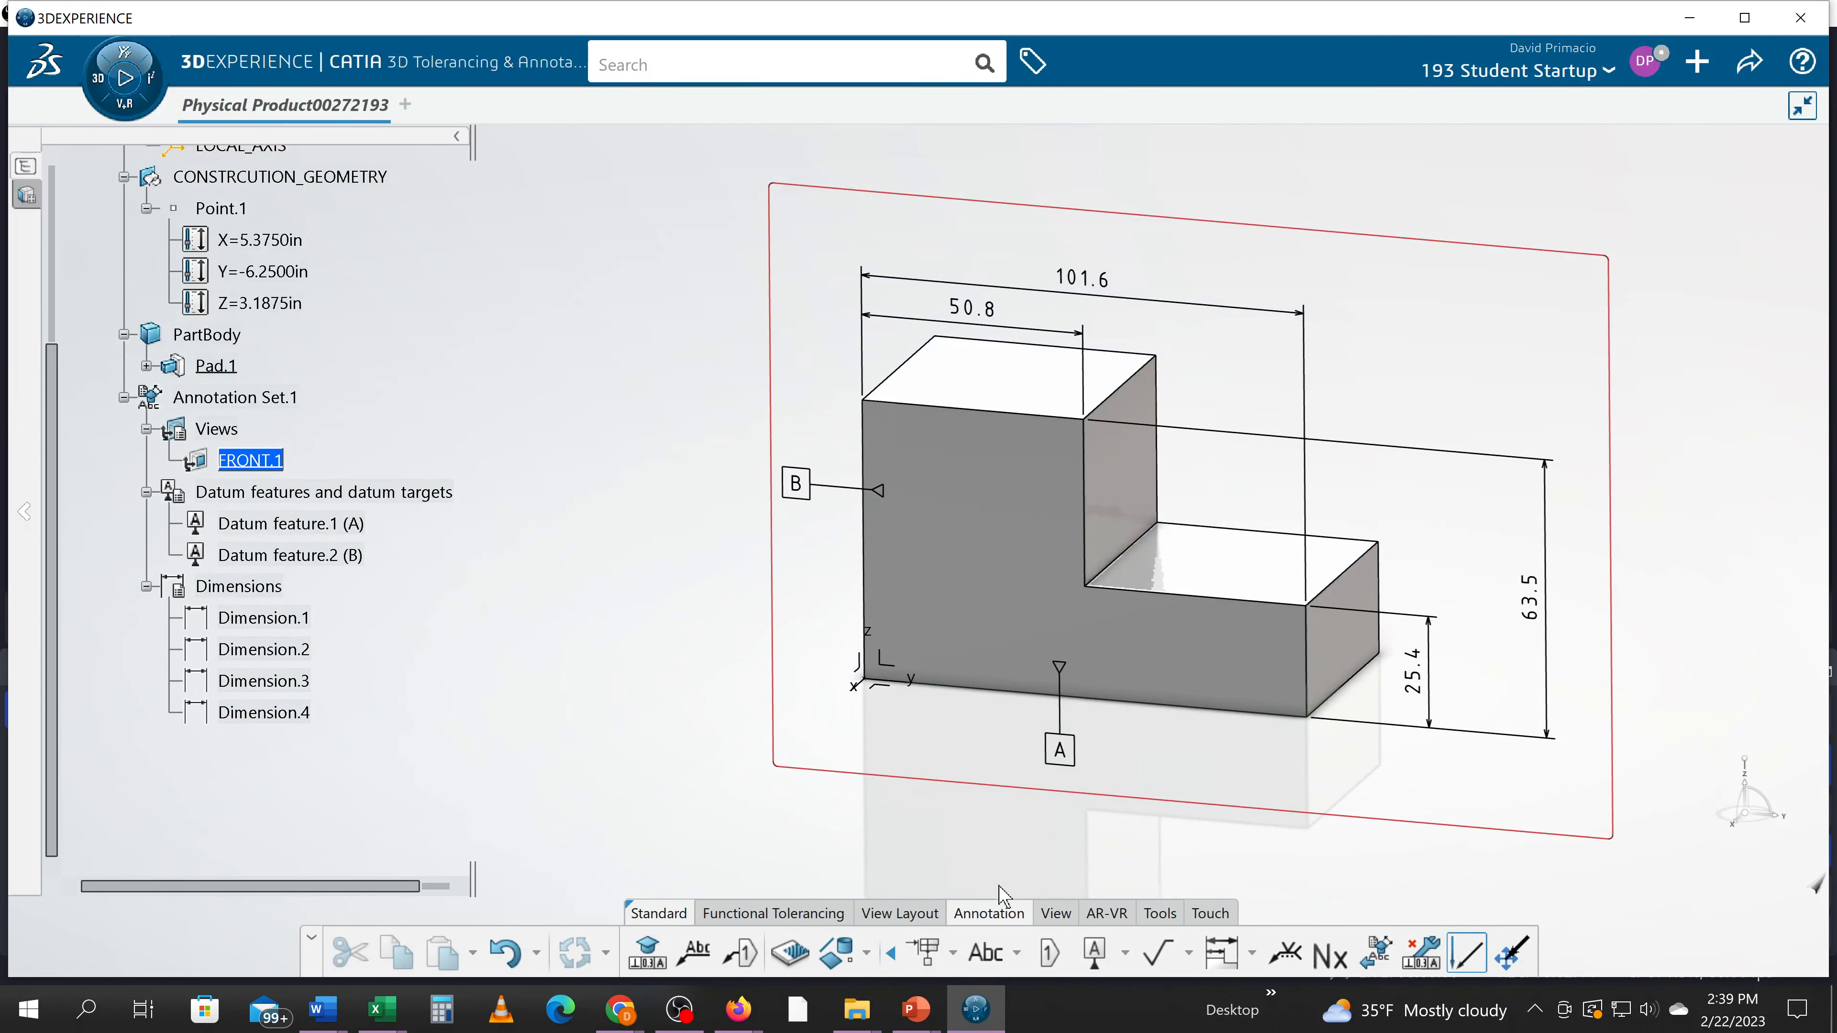
pyautogui.click(1053, 913)
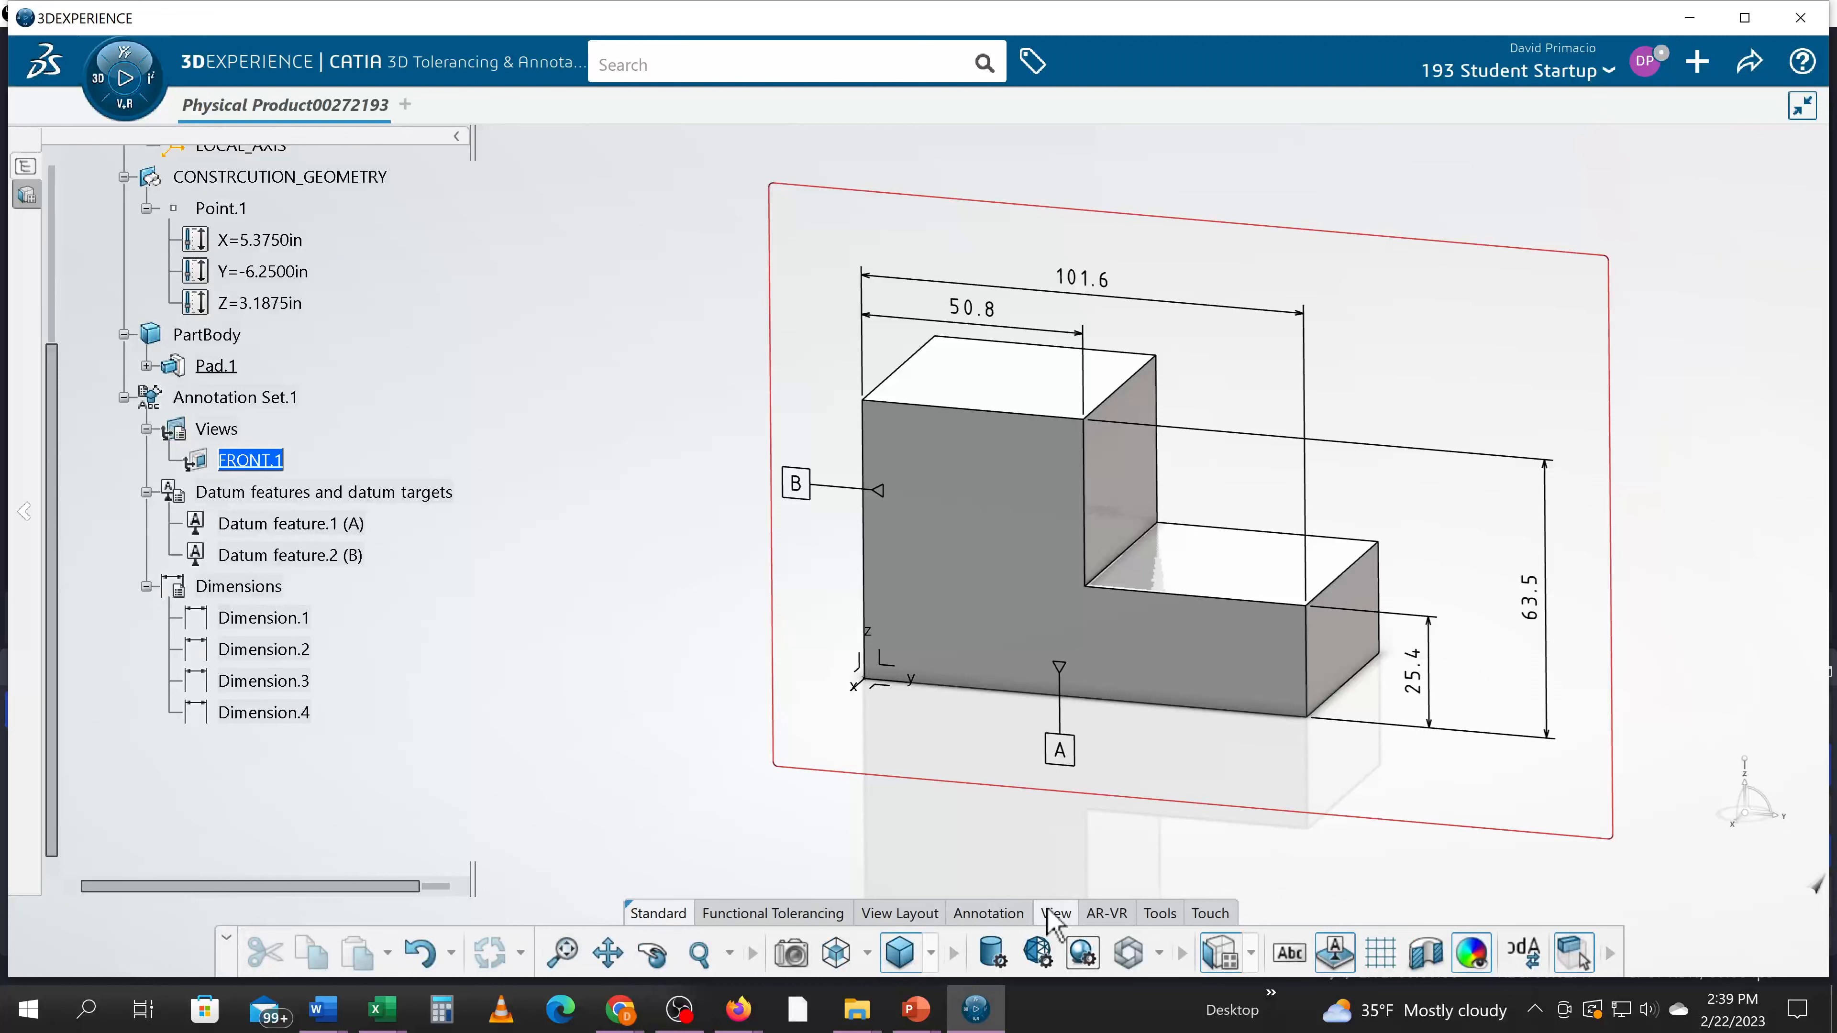
pyautogui.click(929, 961)
pyautogui.click(839, 960)
pyautogui.click(867, 954)
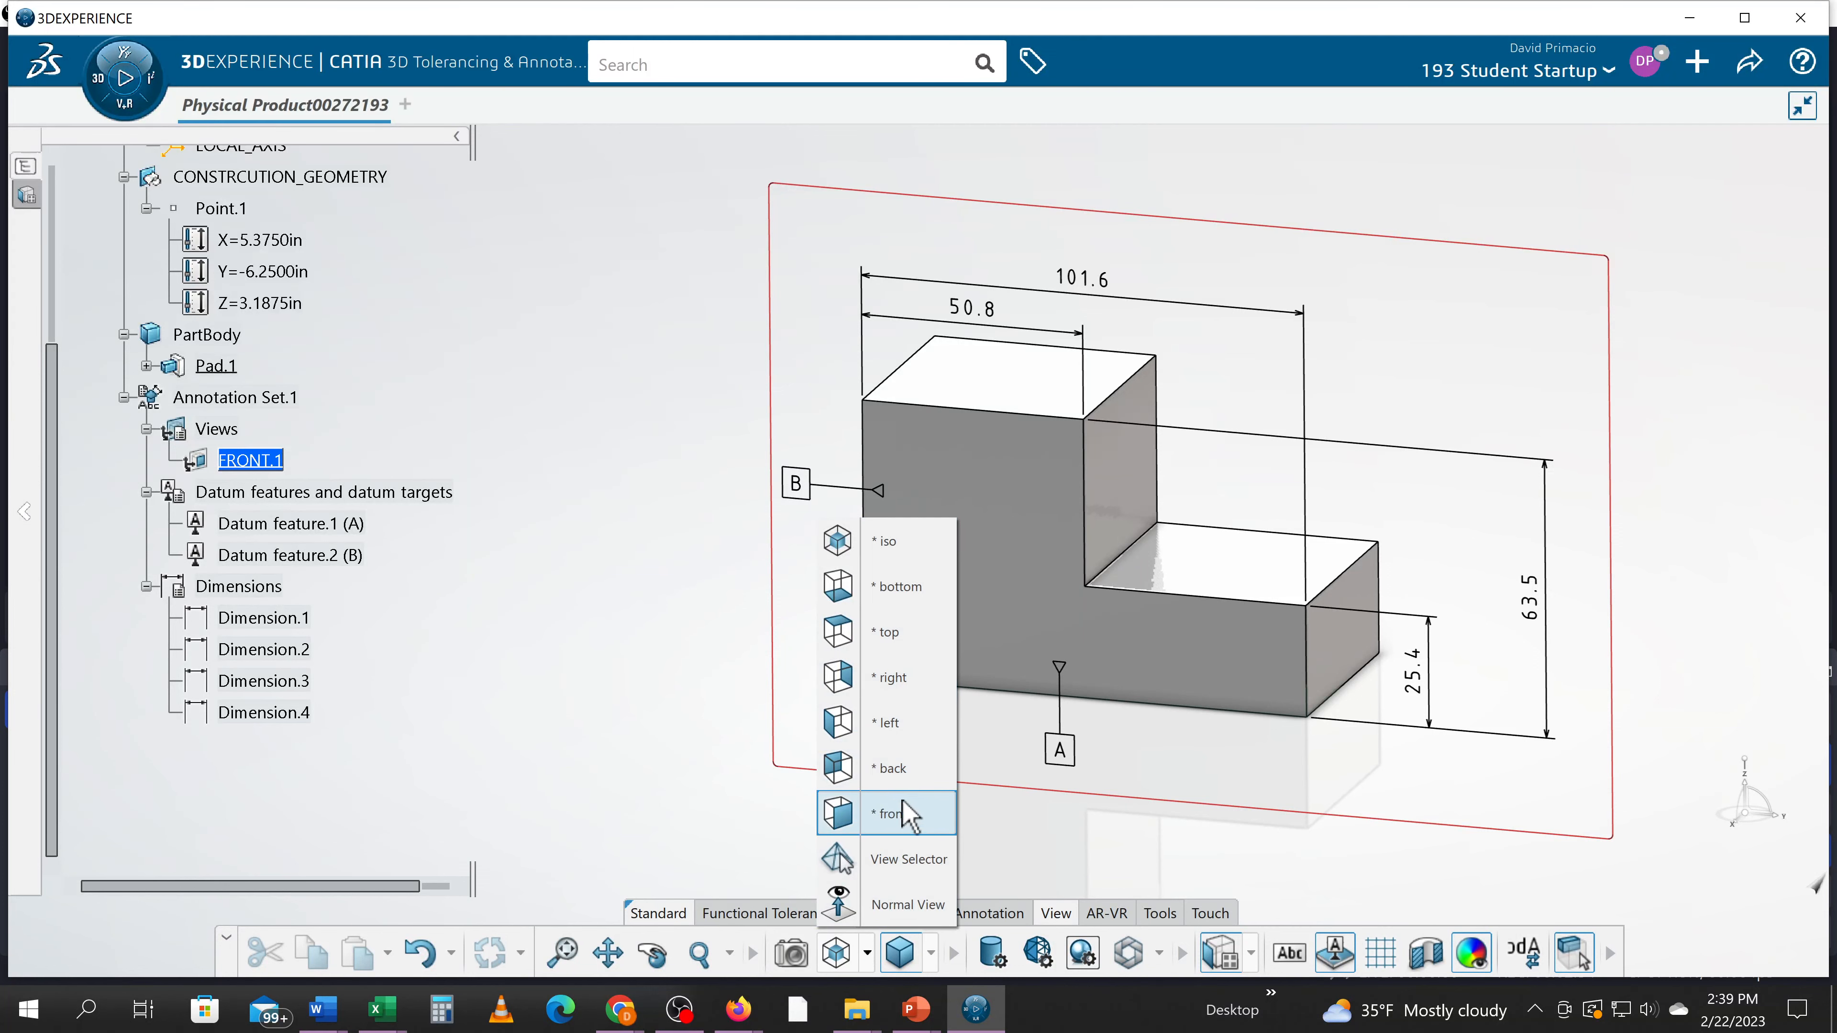
pyautogui.click(907, 815)
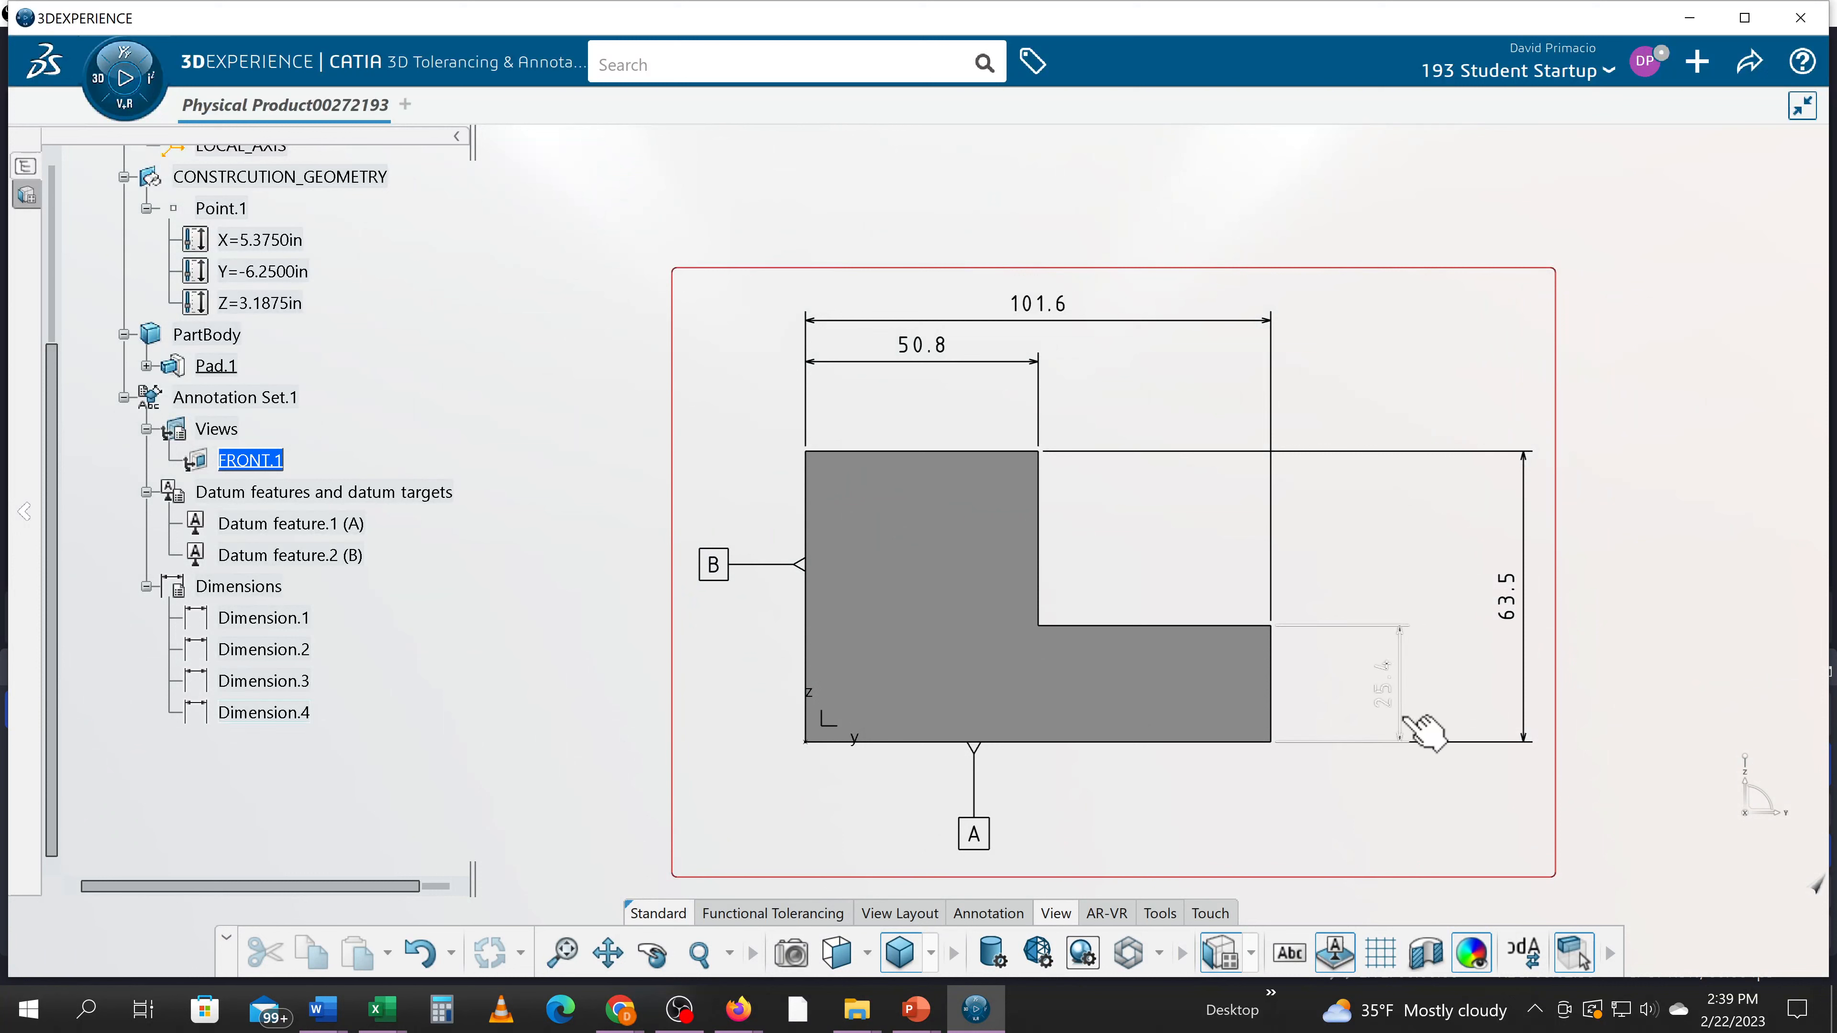
pyautogui.moveTo(1401, 720); pyautogui.dragTo(1378, 719)
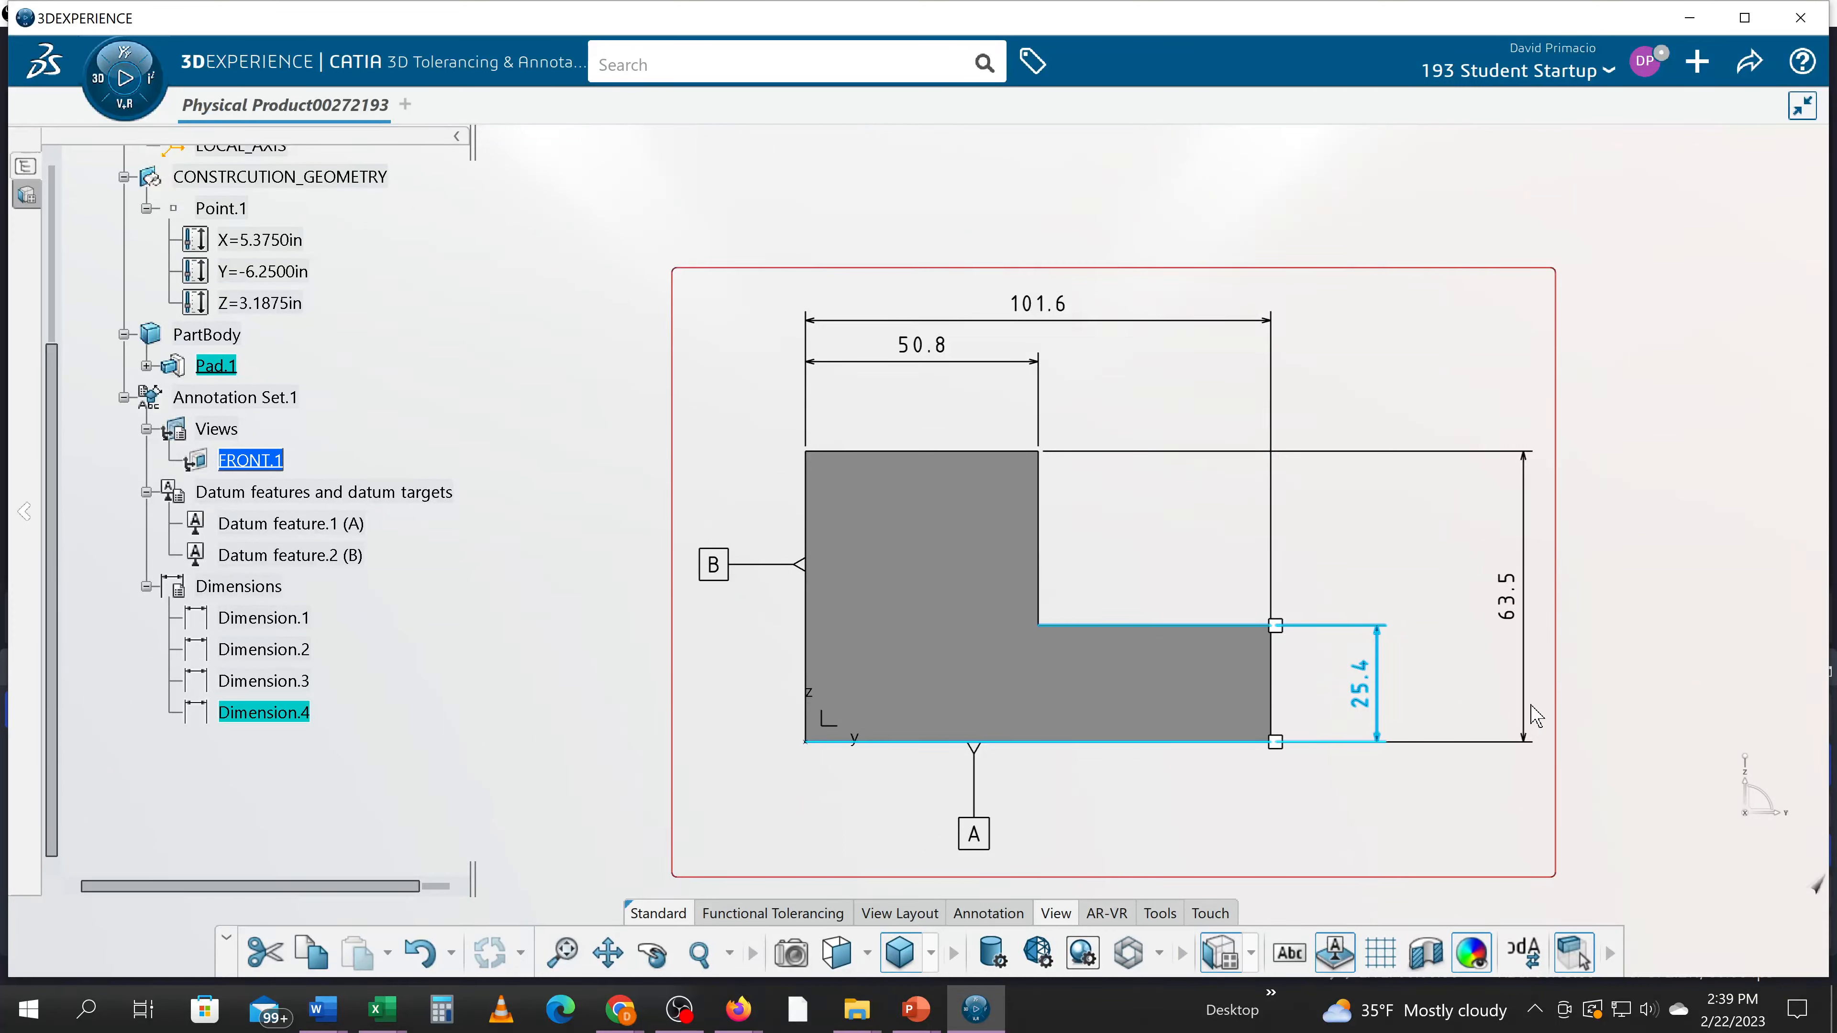
# Move the overall height dimension closer to the block, just outside the step height dimension
pyautogui.moveTo(1528, 709)
pyautogui.mouseDown()
pyautogui.moveTo(1423, 705)
pyautogui.moveTo(1468, 712)
pyautogui.mouseUp()
pyautogui.click(1399, 845)
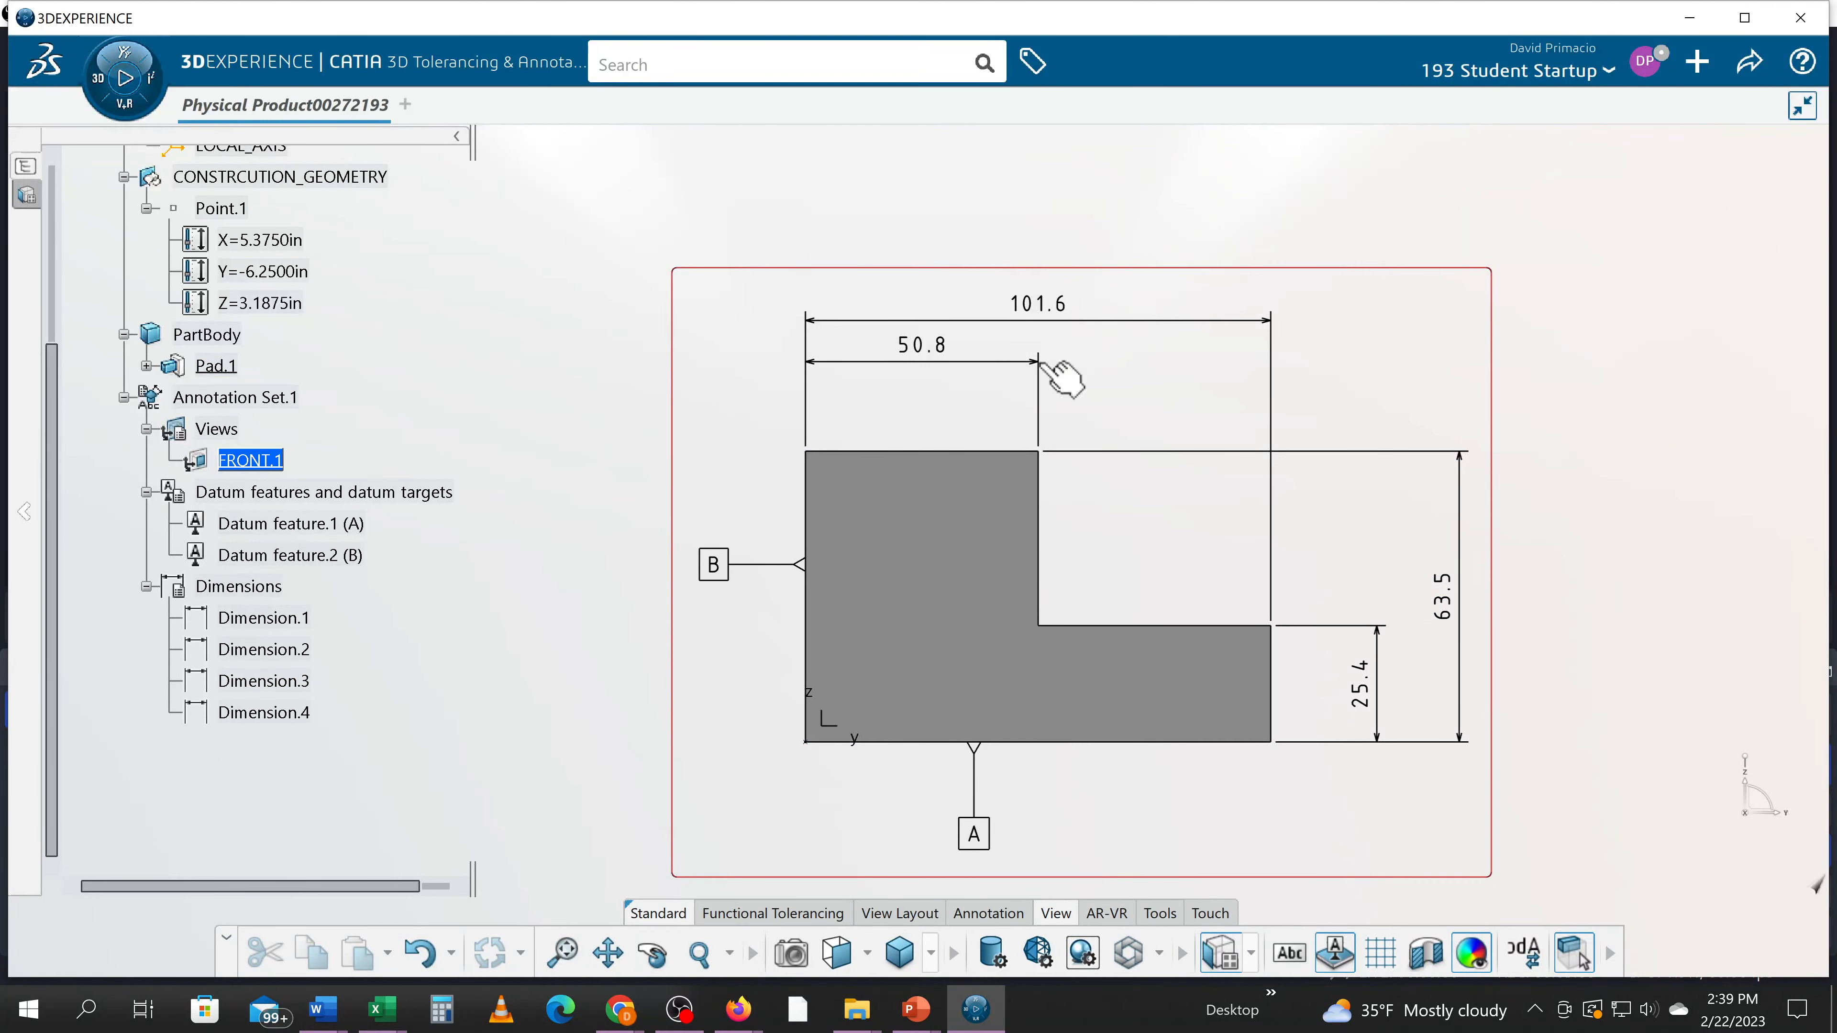
# Set the main value description of all four dimensions together to NUM.DINC through their shared properties
pyautogui.moveTo(561, 205); pyautogui.dragTo(1553, 925)
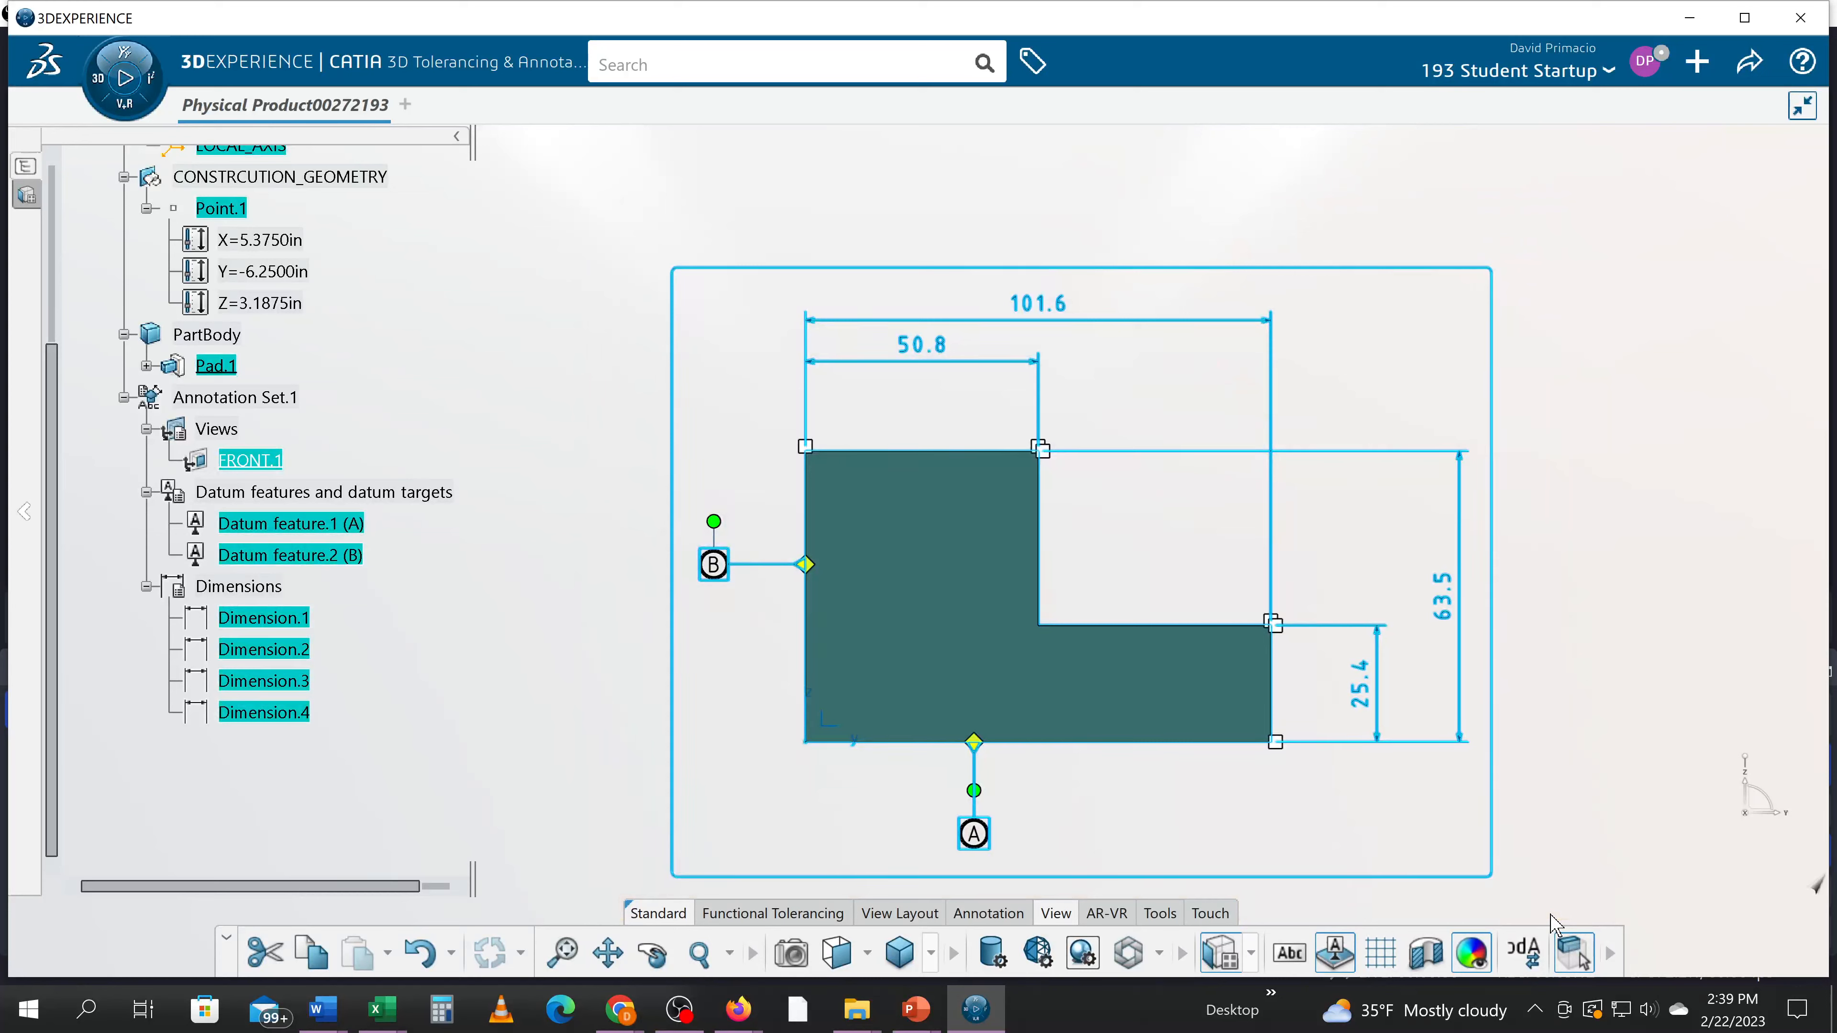
pyautogui.rightClick(1463, 691)
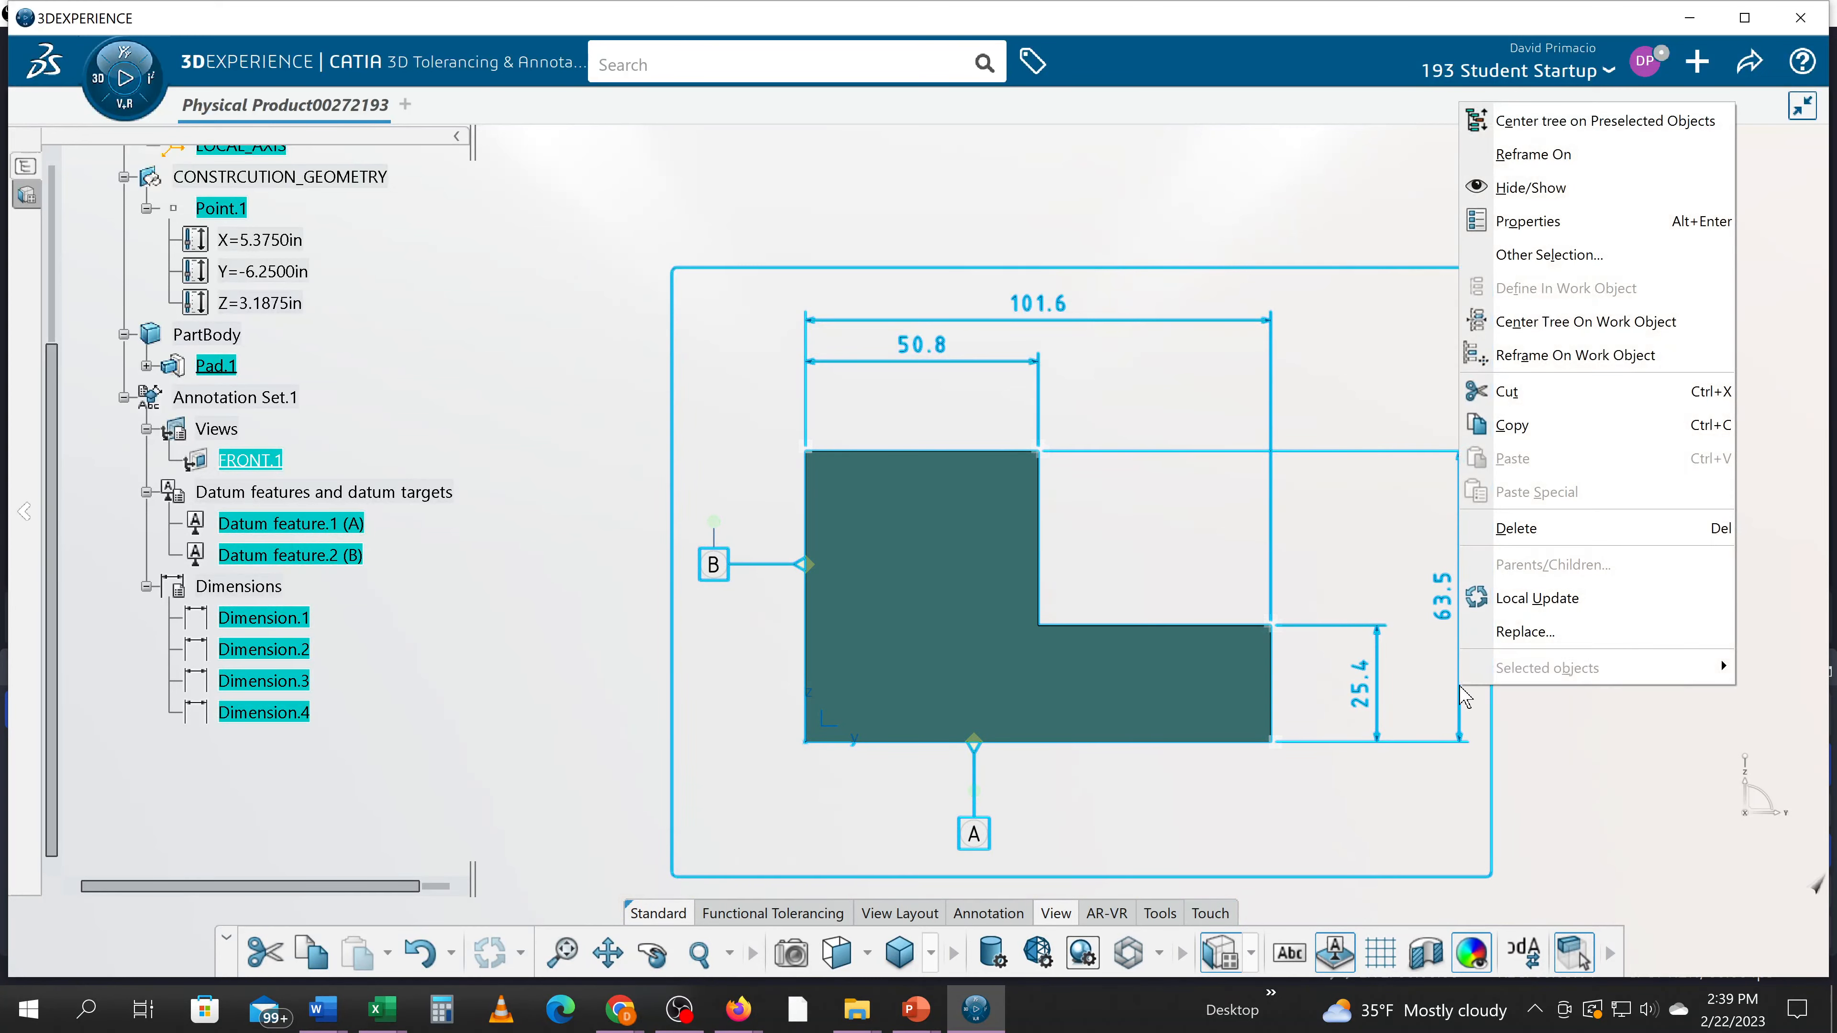
pyautogui.click(1611, 231)
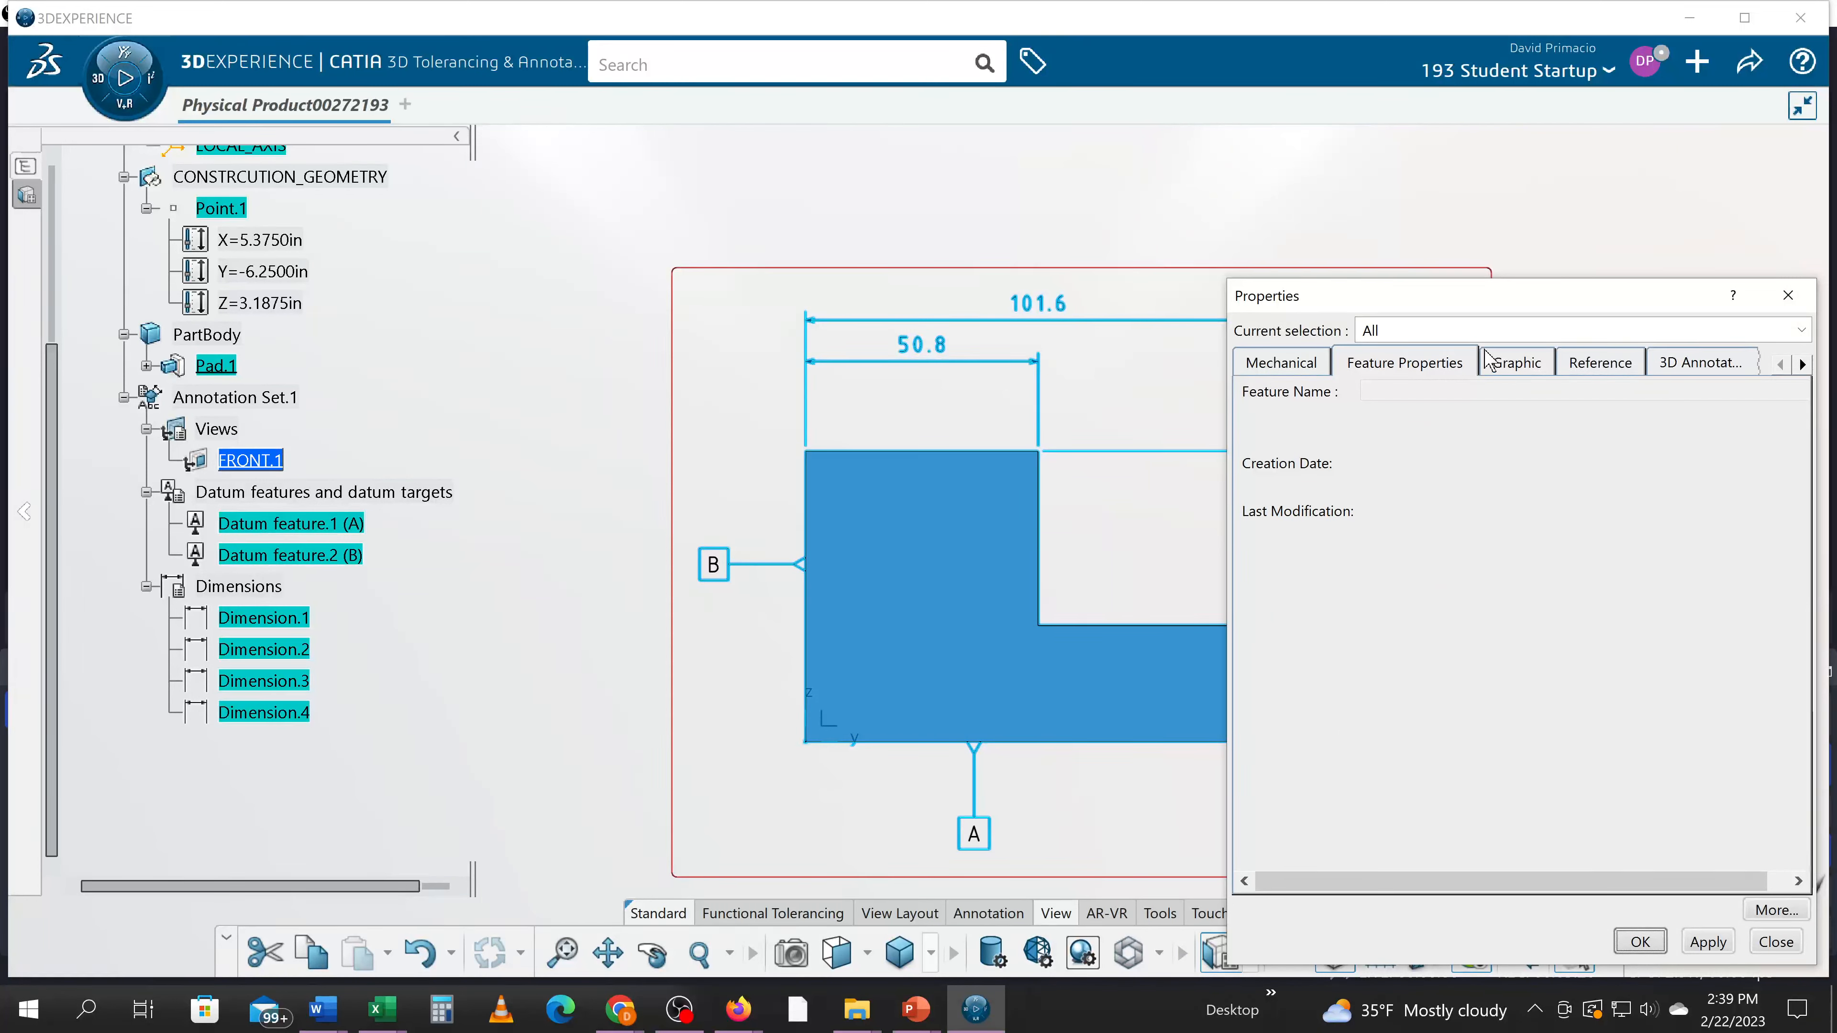
pyautogui.click(1692, 371)
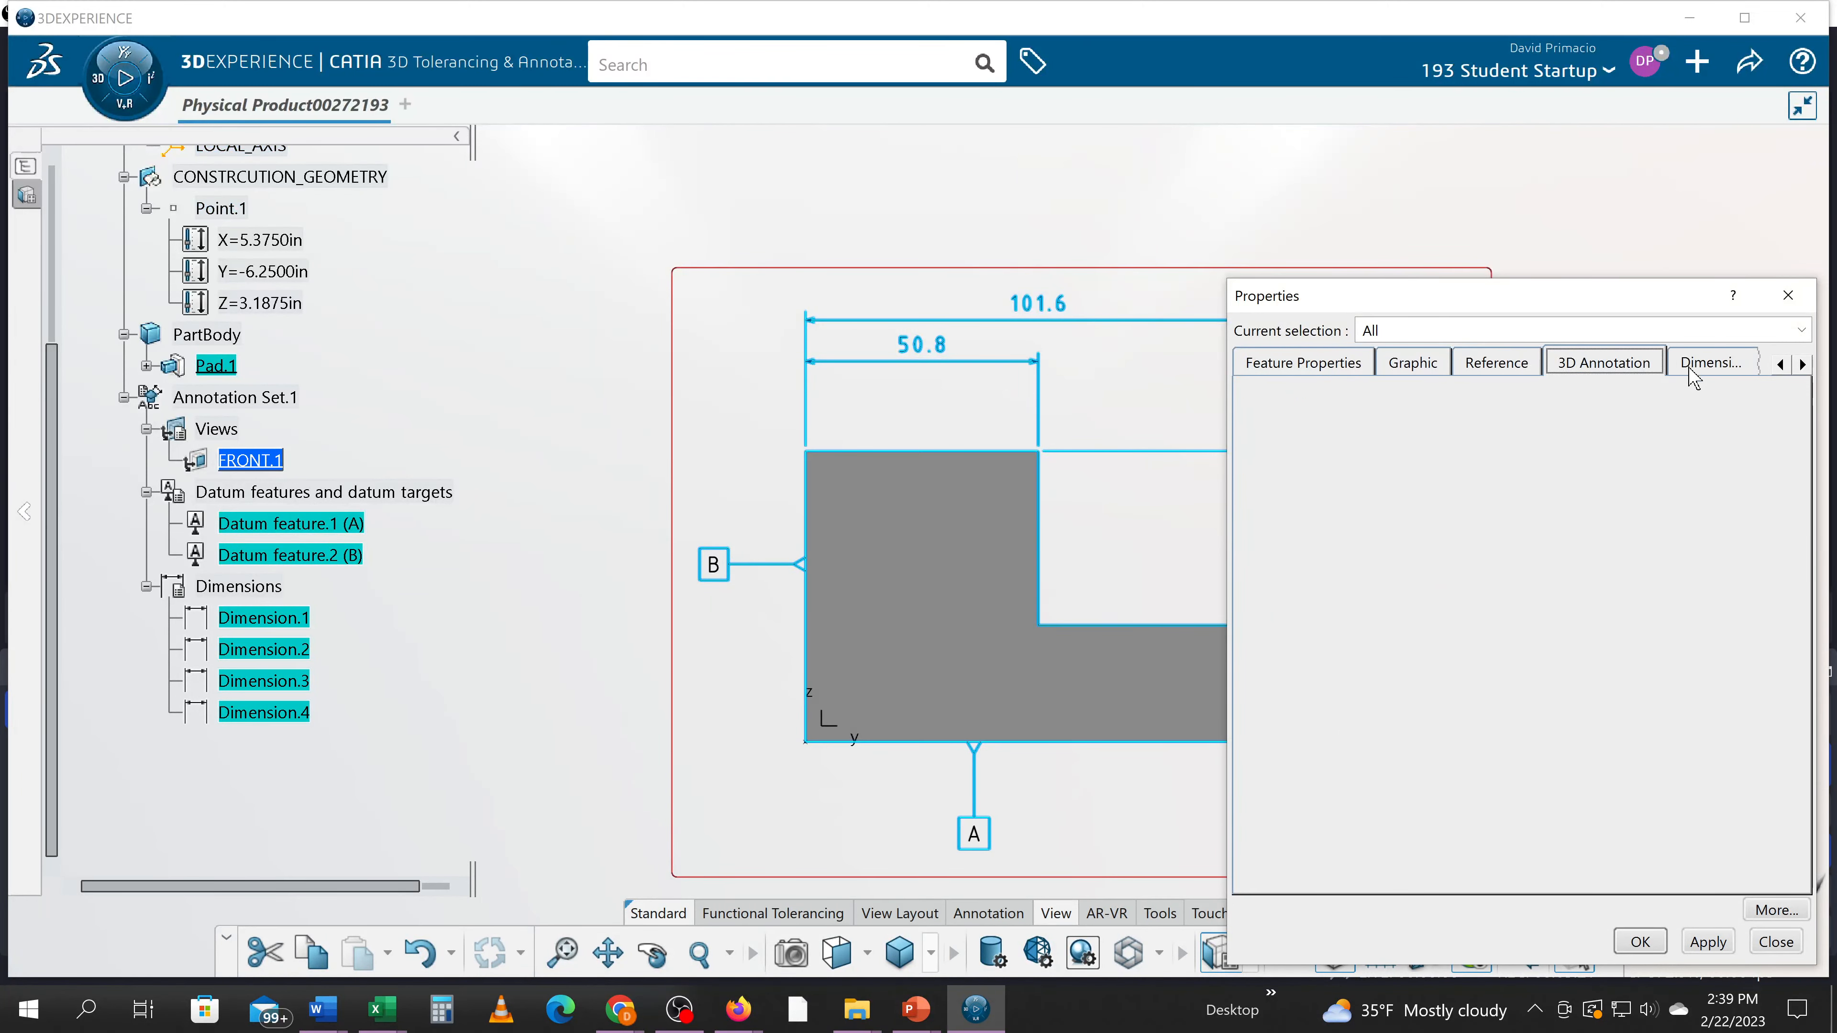
pyautogui.click(1486, 373)
pyautogui.click(1397, 368)
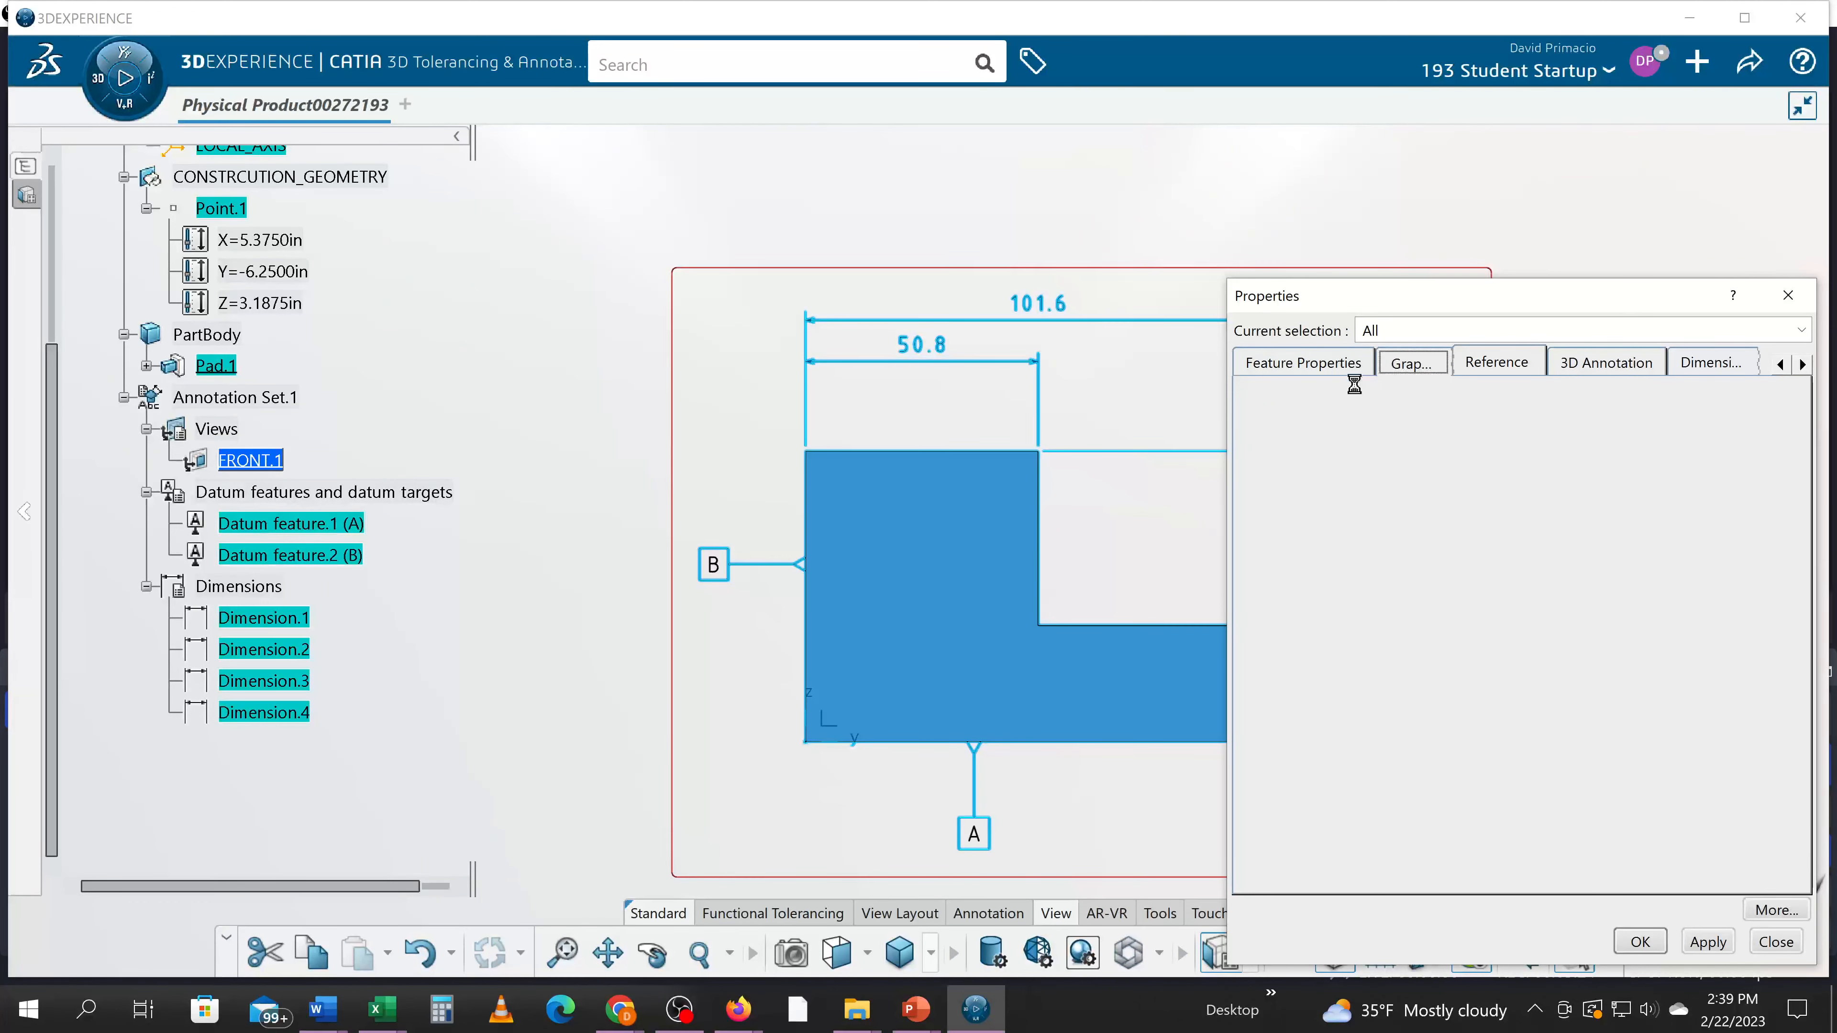
pyautogui.click(1306, 366)
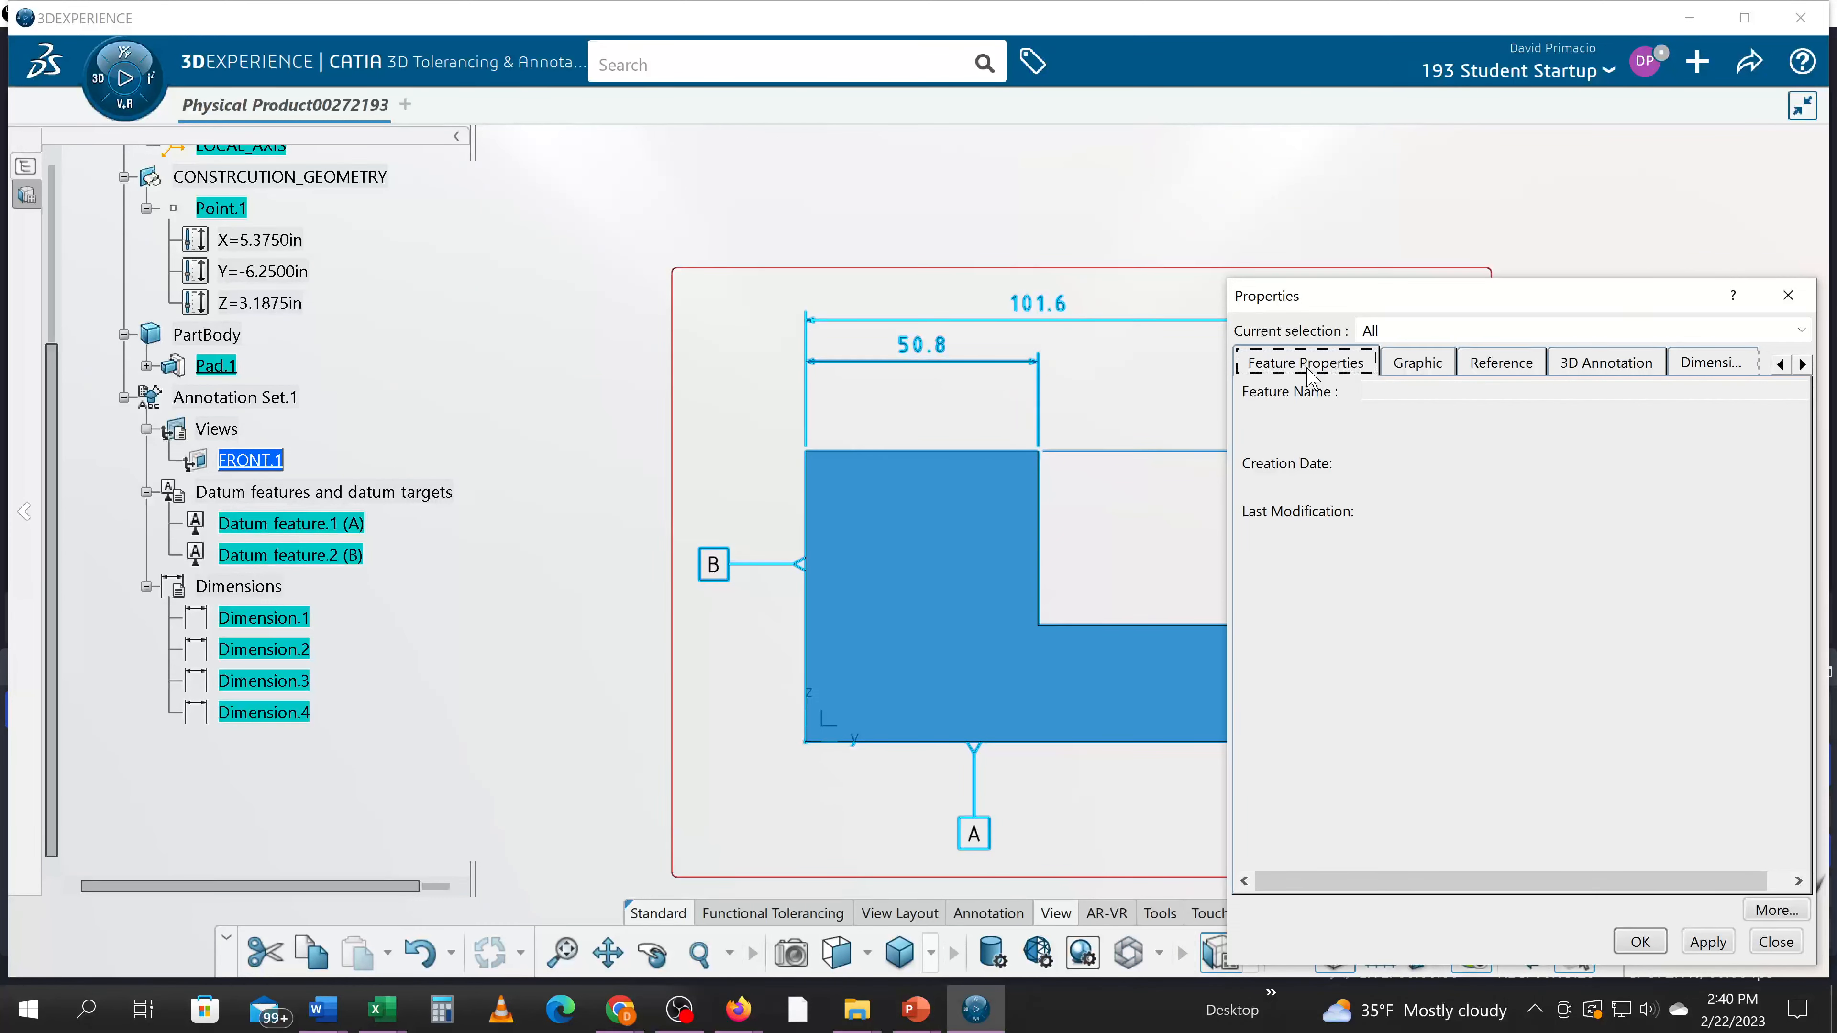
pyautogui.moveTo(1638, 881); pyautogui.dragTo(1659, 881)
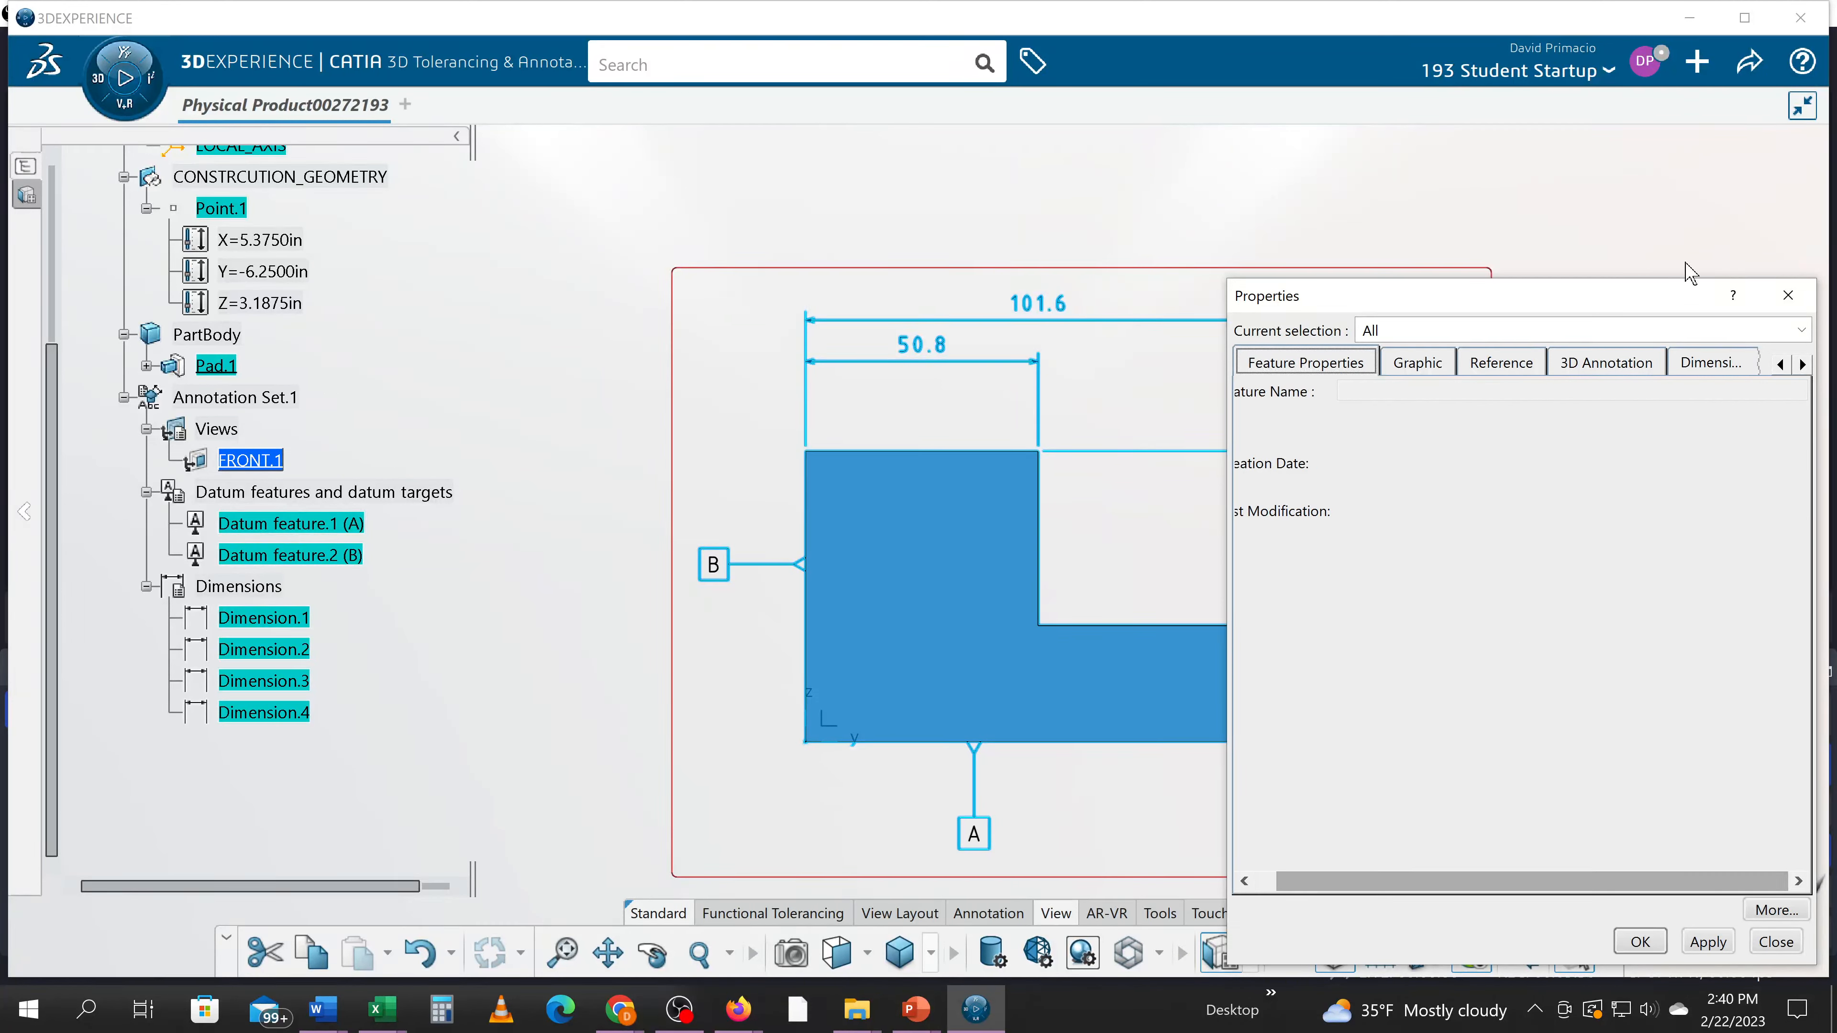
pyautogui.click(1727, 366)
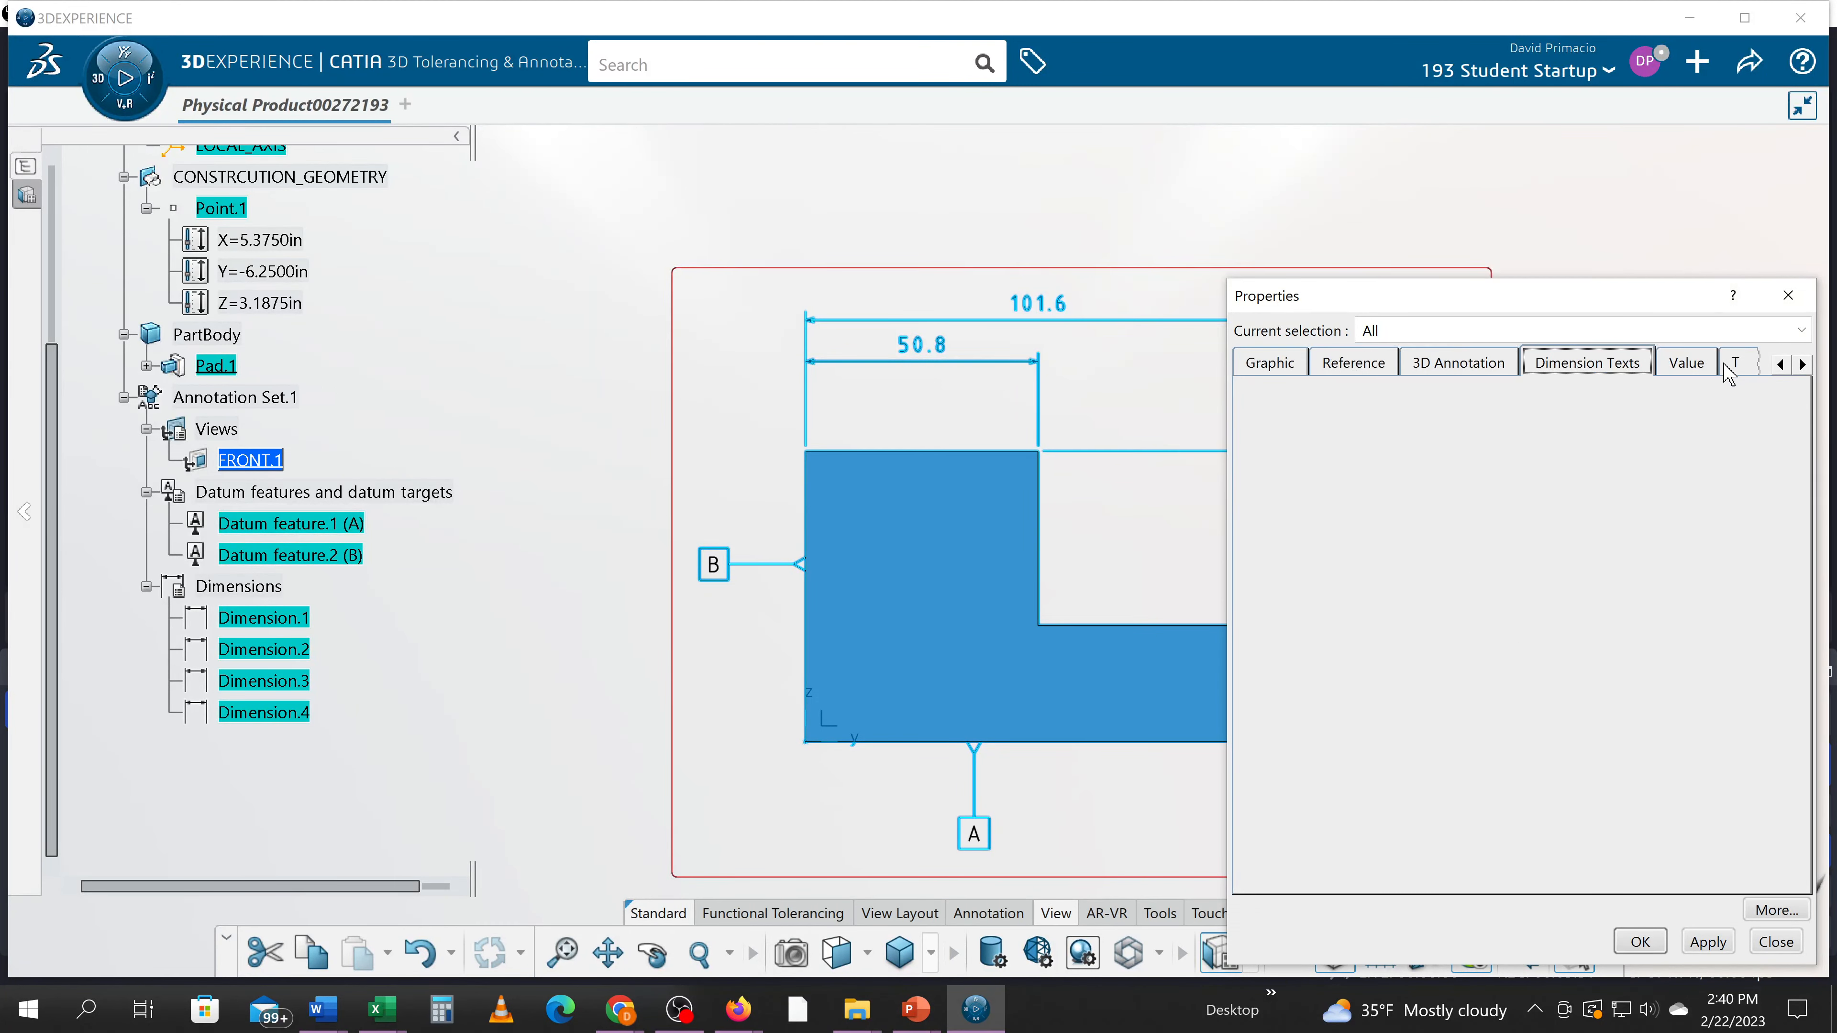
pyautogui.click(1685, 363)
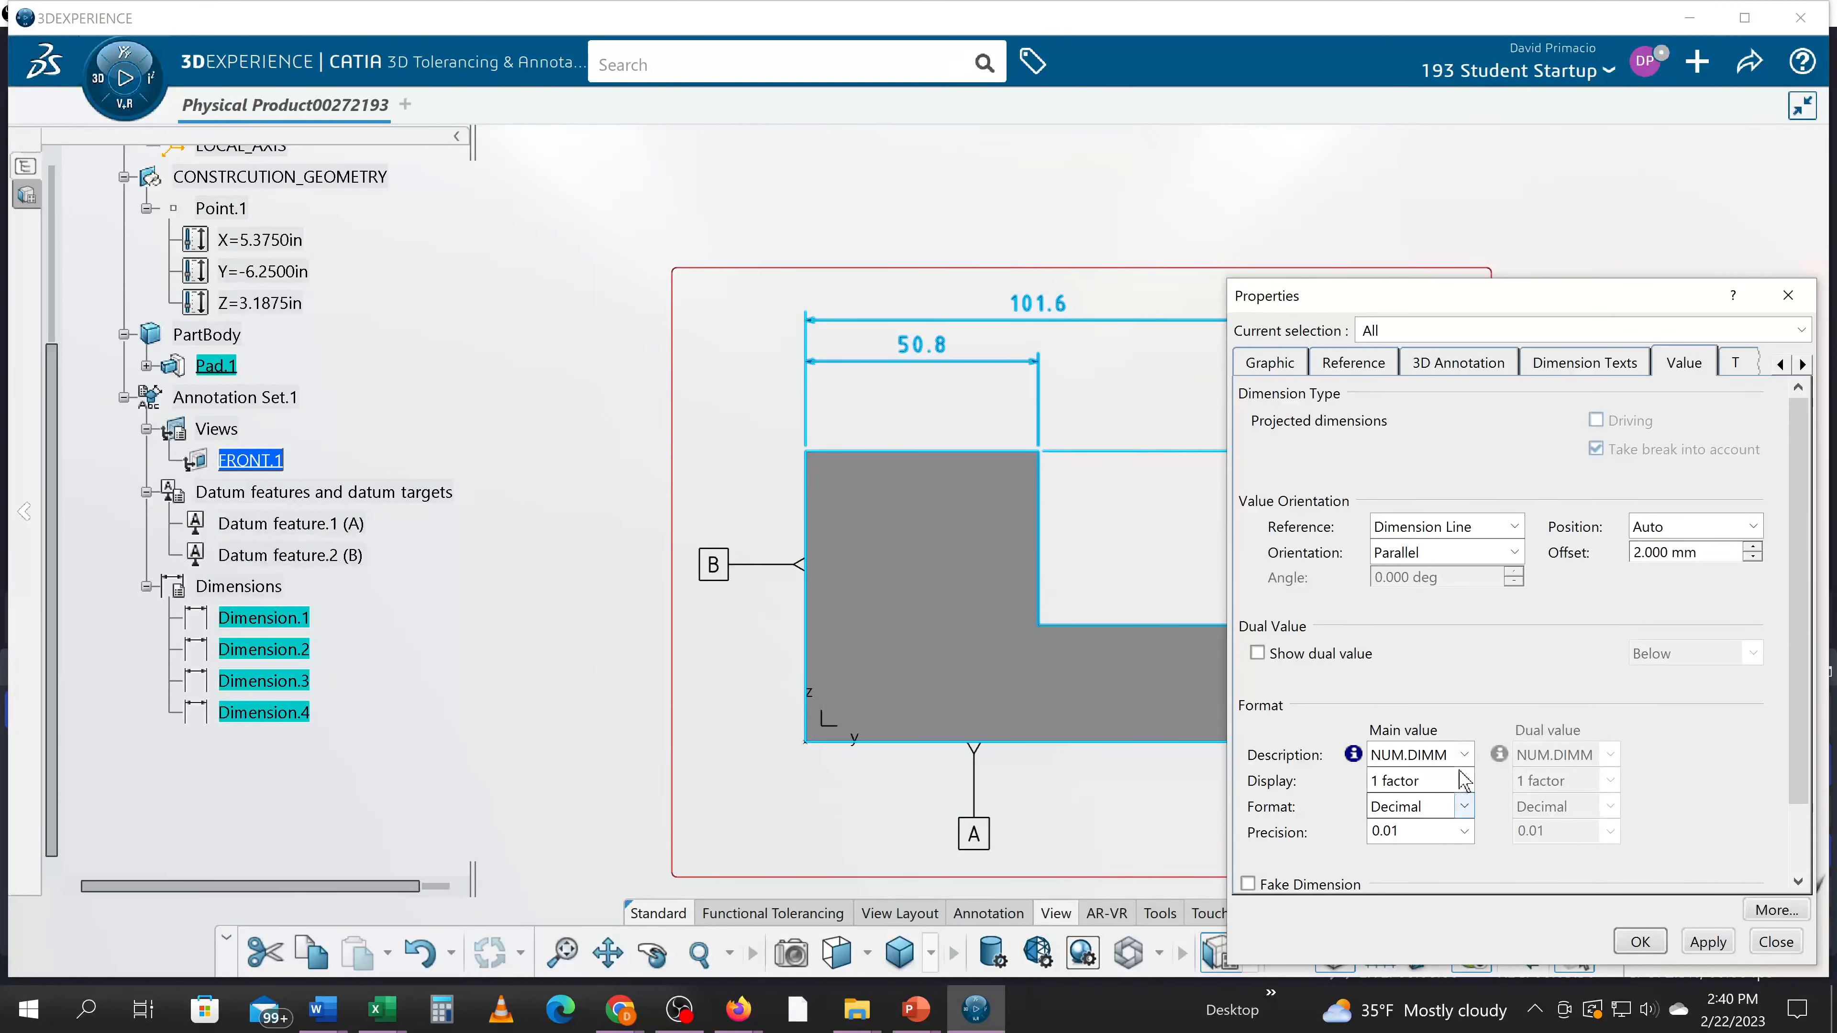
pyautogui.click(1463, 755)
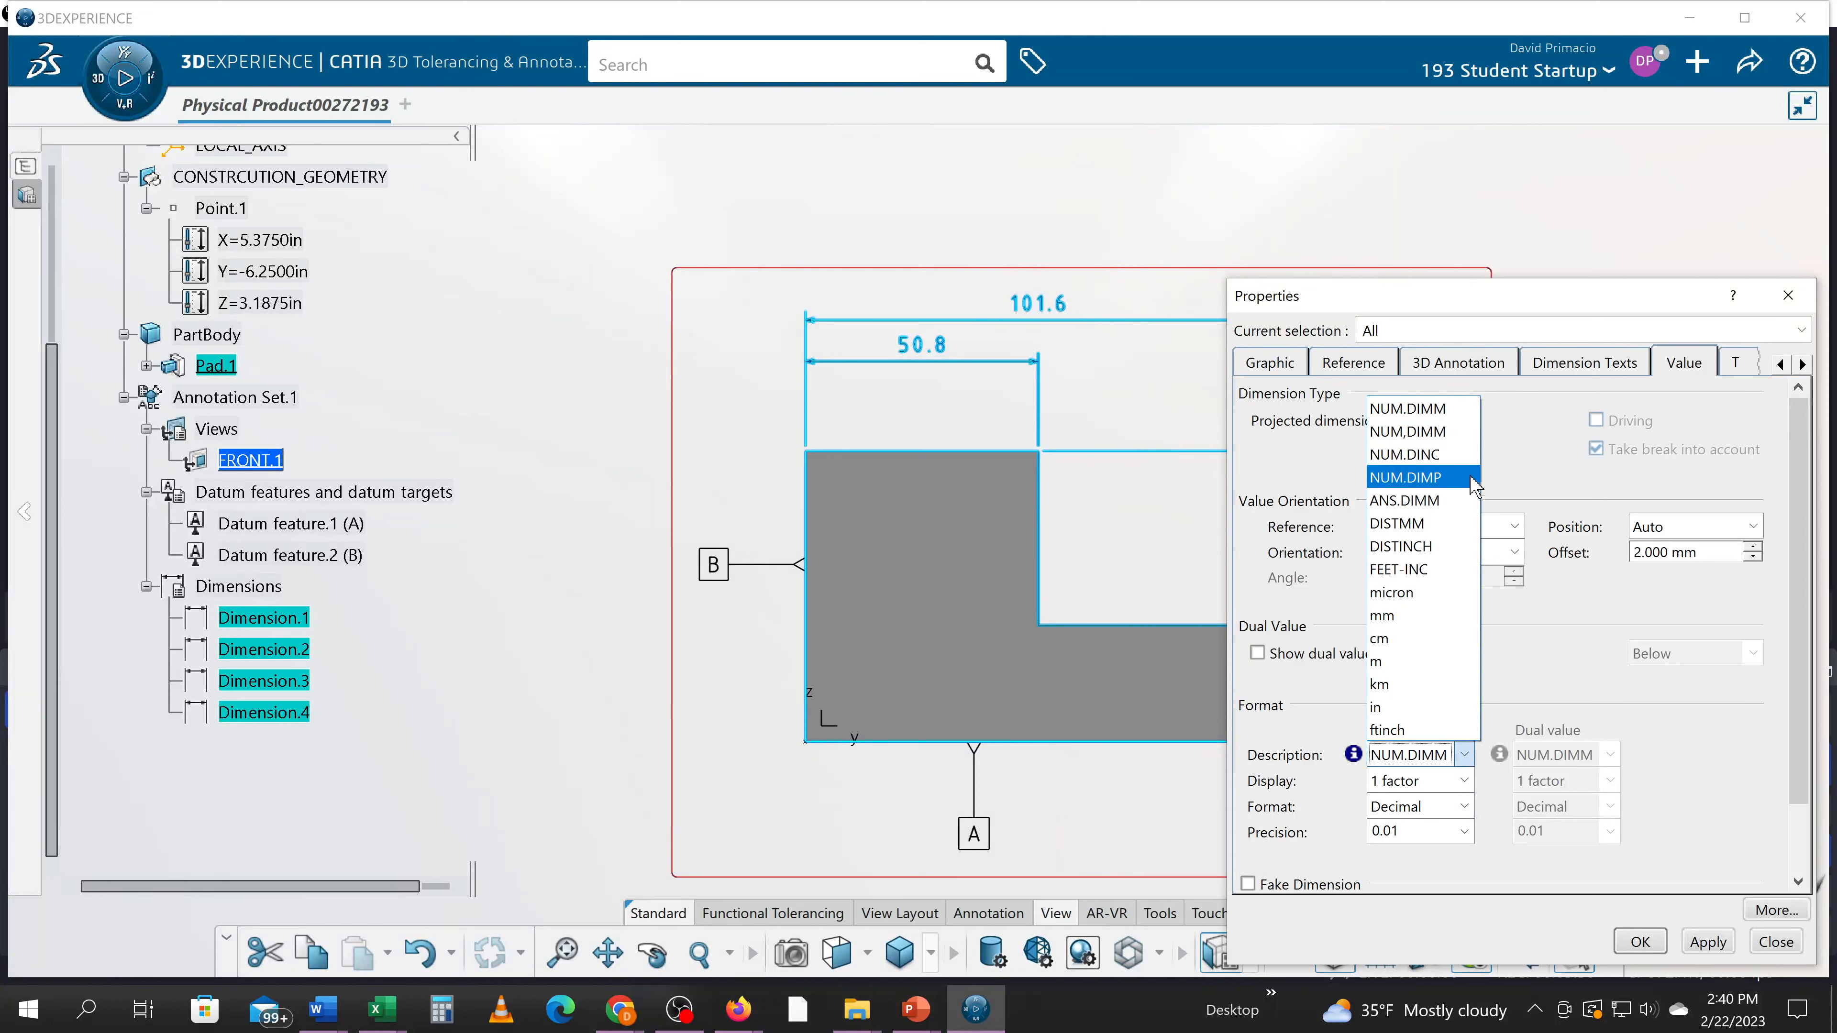
pyautogui.click(1460, 456)
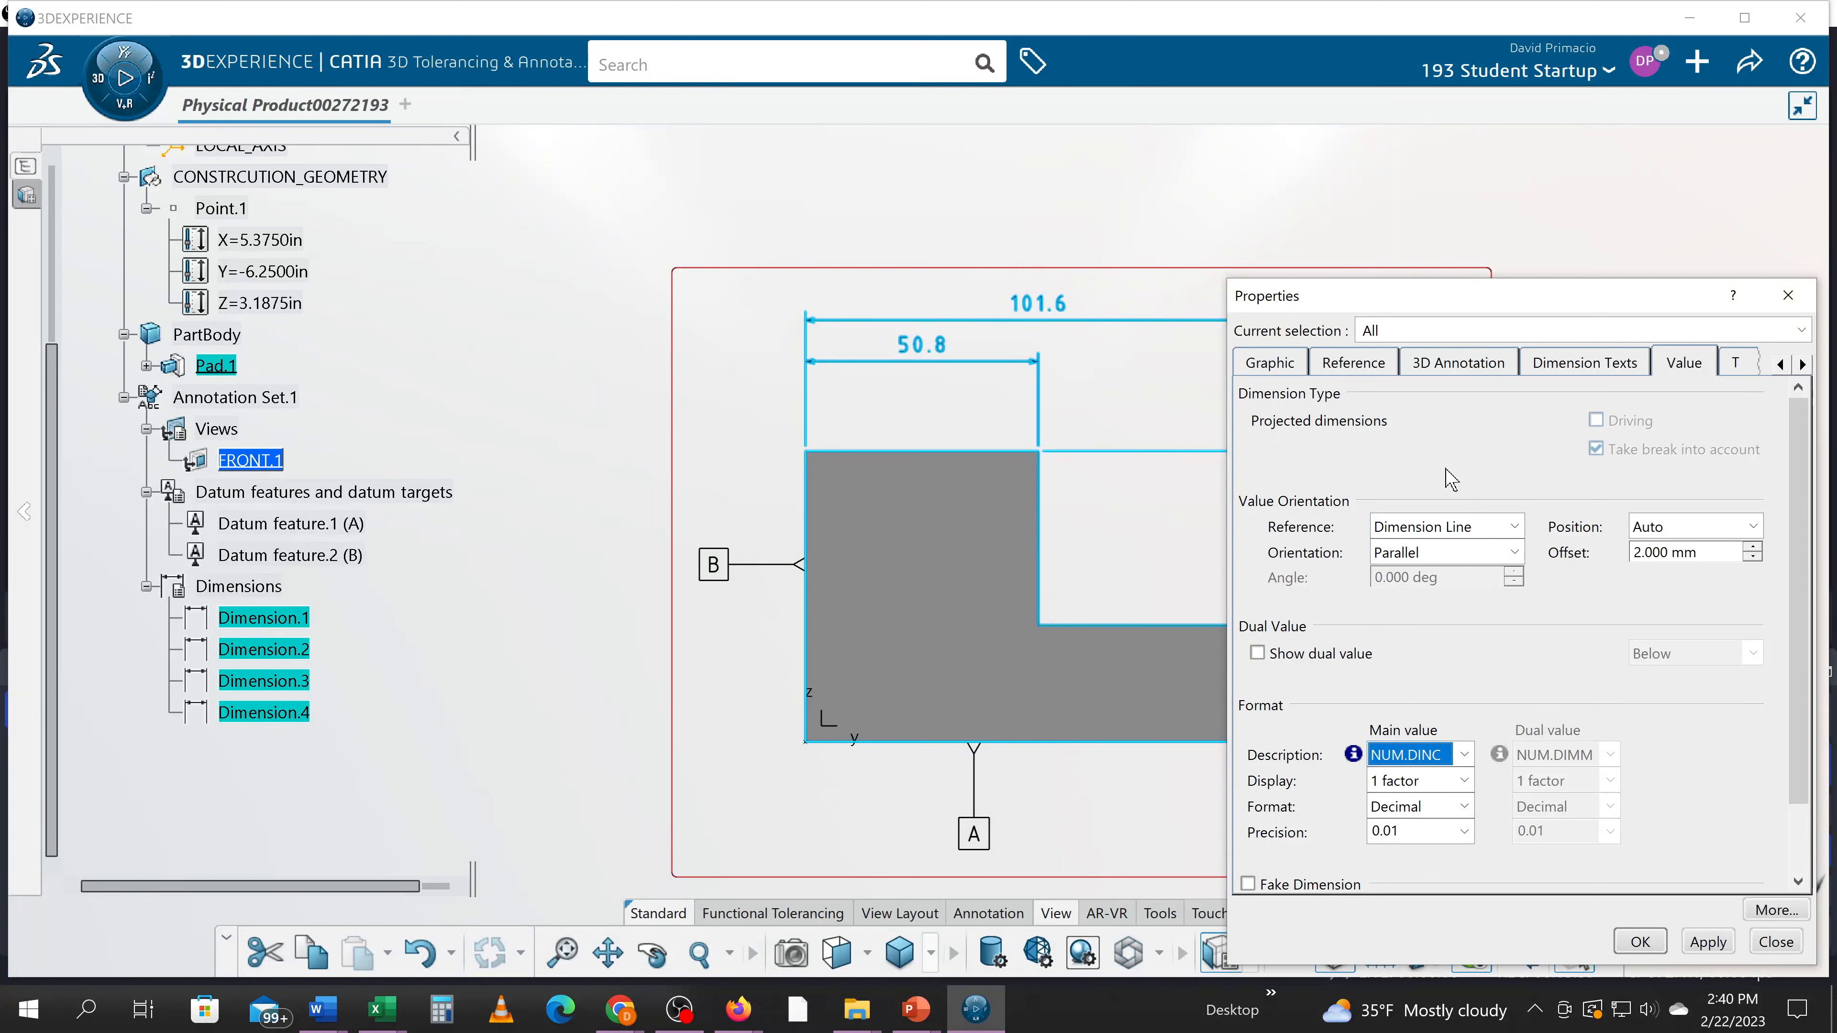
pyautogui.click(1640, 941)
pyautogui.moveTo(1611, 687); pyautogui.dragTo(1532, 684, button='middle')
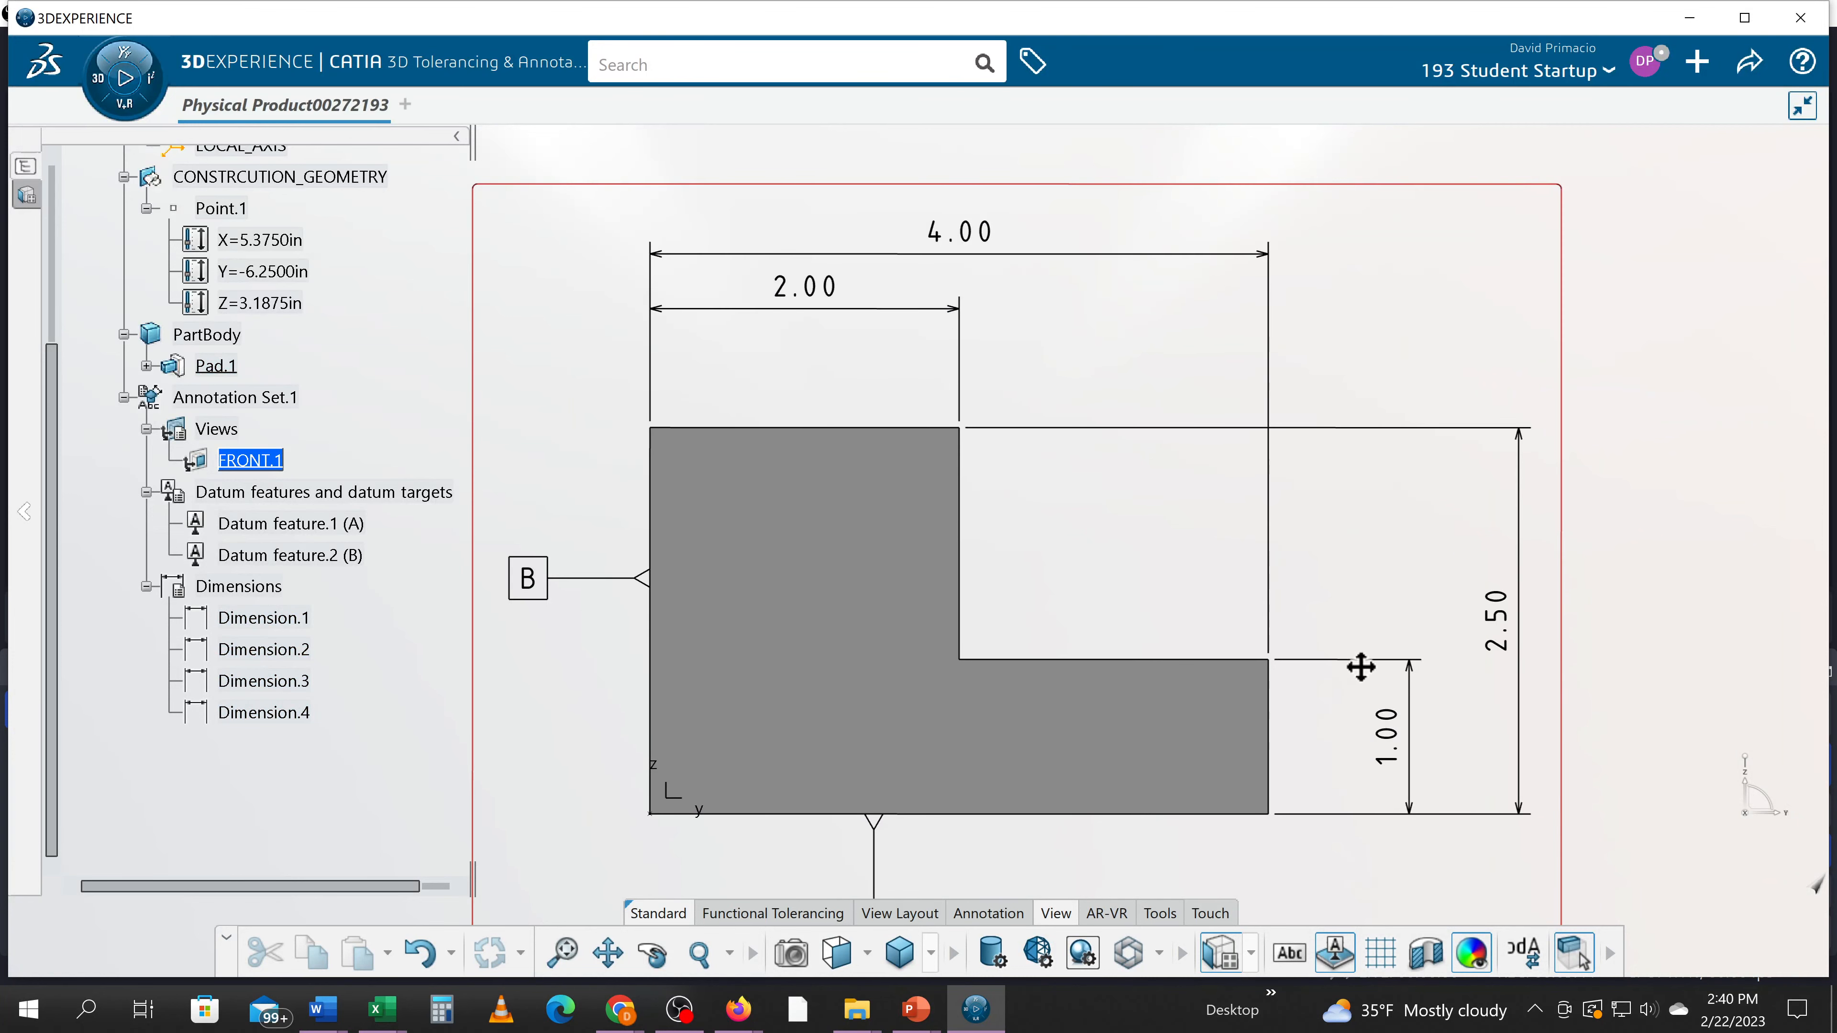
pyautogui.moveTo(1361, 668); pyautogui.dragTo(1365, 576, button='middle')
pyautogui.keyDown('ctrl'); pyautogui.moveTo(1364, 576); pyautogui.dragTo(1368, 681, button='middle'); pyautogui.keyUp('ctrl')
pyautogui.moveTo(1358, 809); pyautogui.dragTo(1341, 832, button='middle')
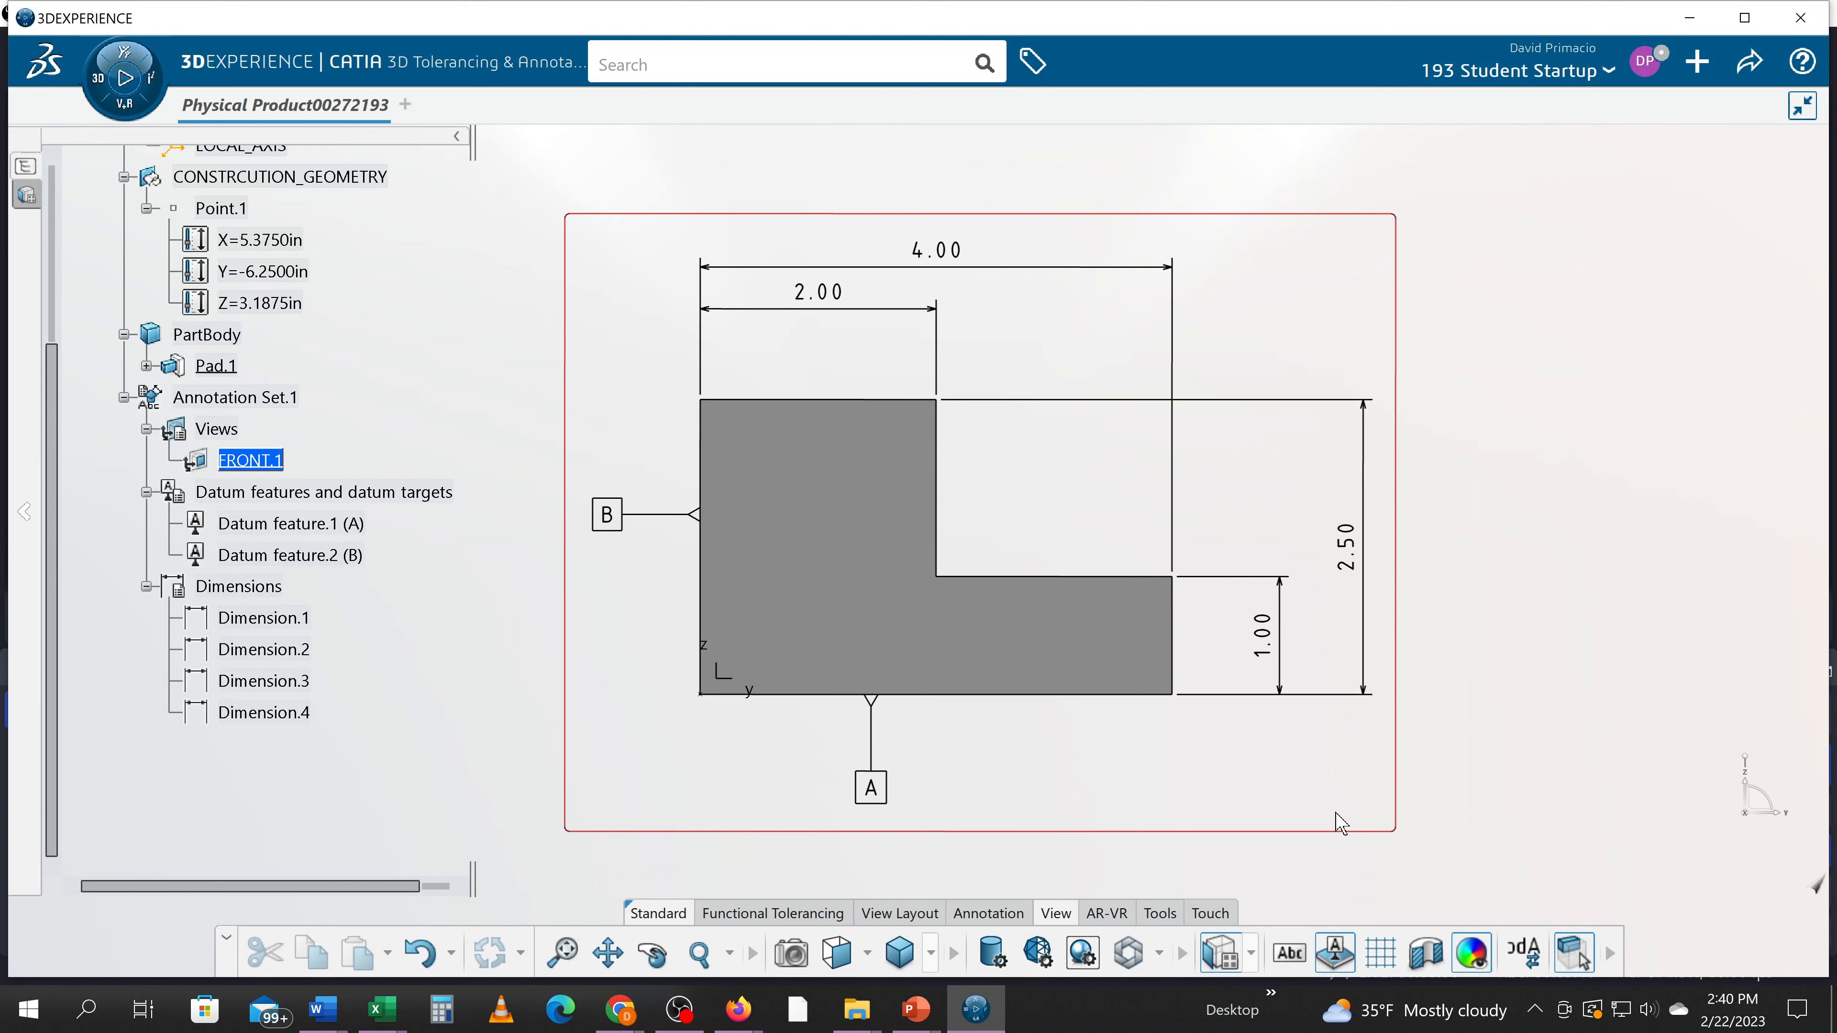